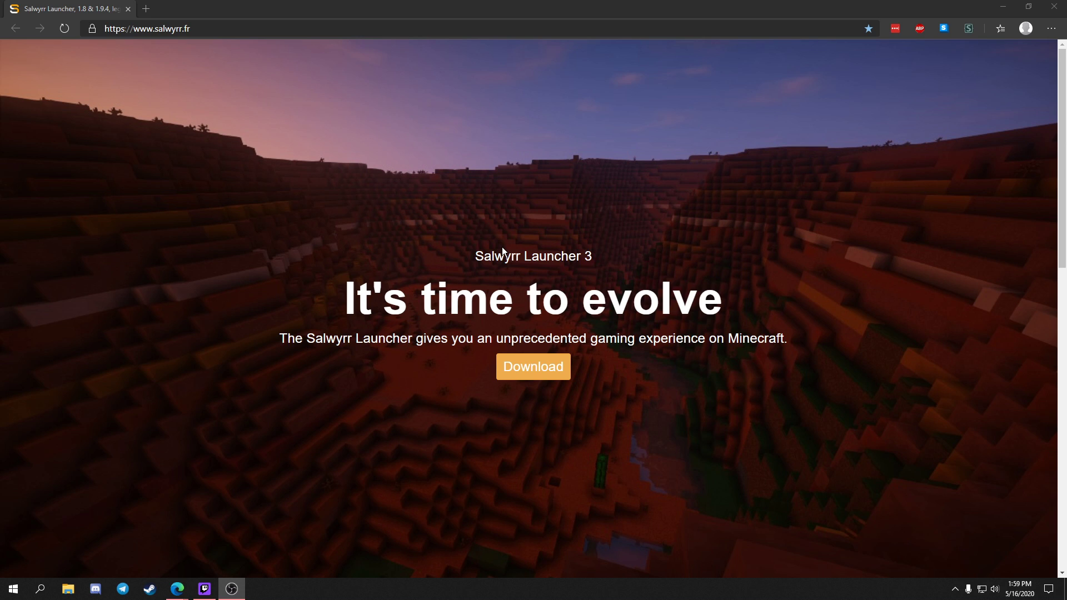
Look over the Salwyrr Launcher website and download the launcher
{"action": "scroll", "coordinate": [412, 153], "scroll_direction": "down", "scroll_amount": 9}
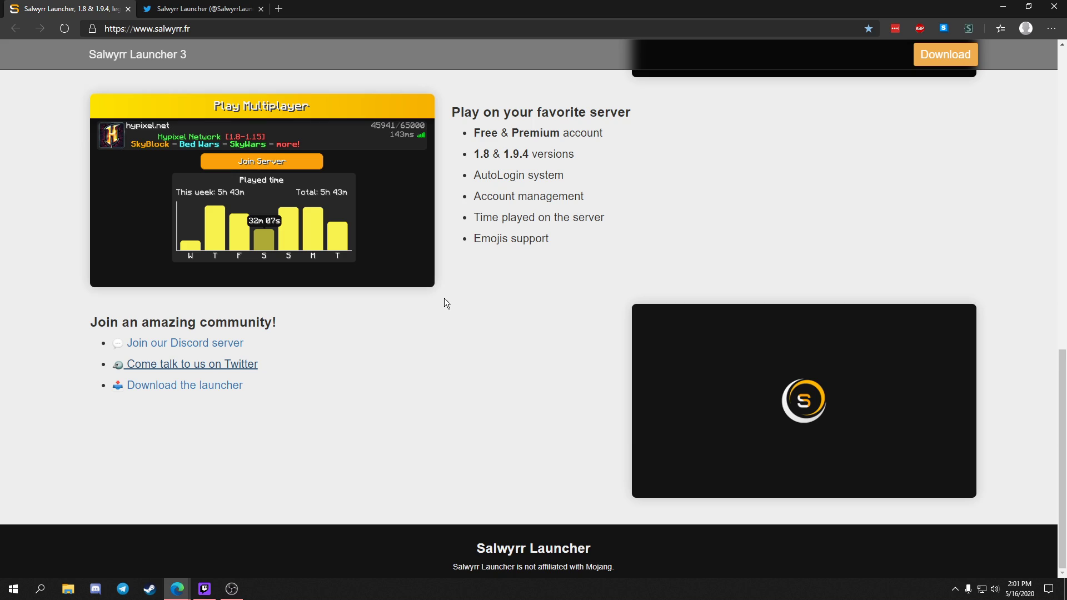
{"action": "scroll", "coordinate": [269, 325], "scroll_direction": "up", "scroll_amount": 13}
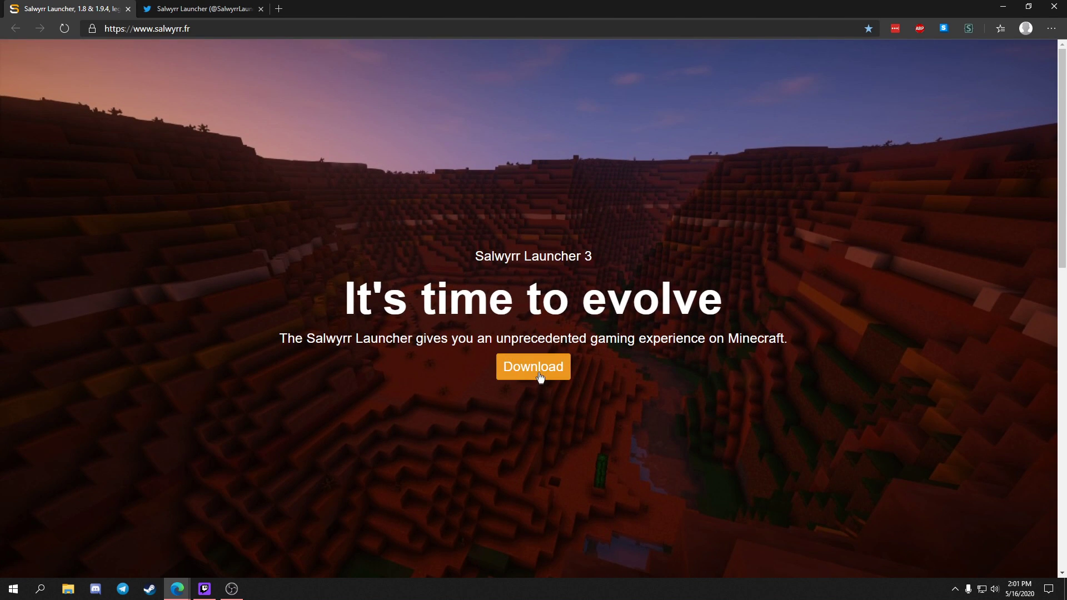
{"action": "left_click", "coordinate": [542, 374]}
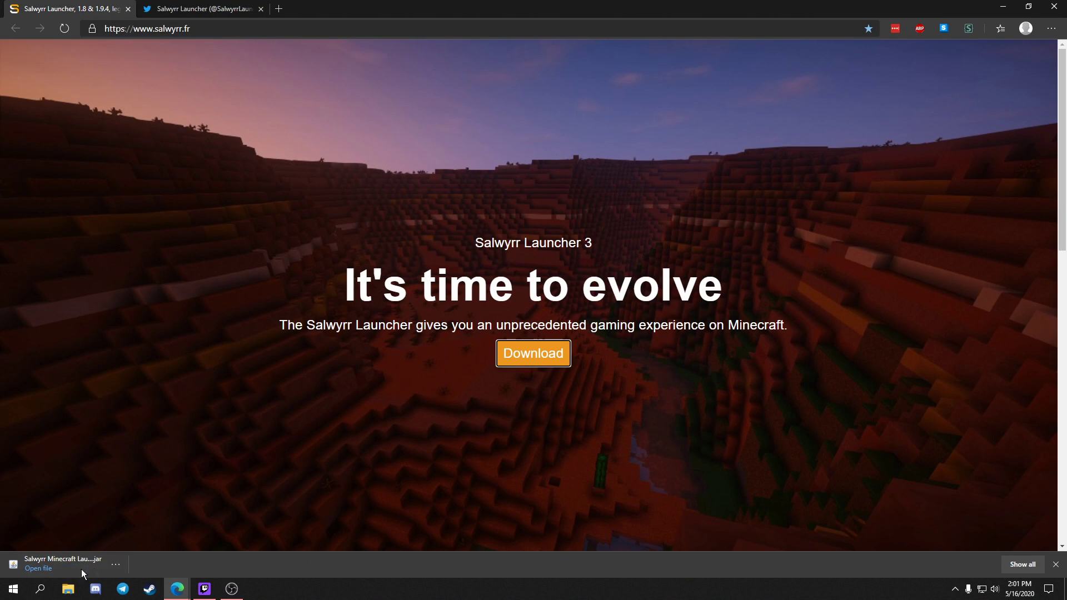
Move the browser window aside to expose the desktop and create a new folder there named Sal Client
{"action": "left_click_drag", "start_coordinate": [542, 7], "coordinate": [763, 21]}
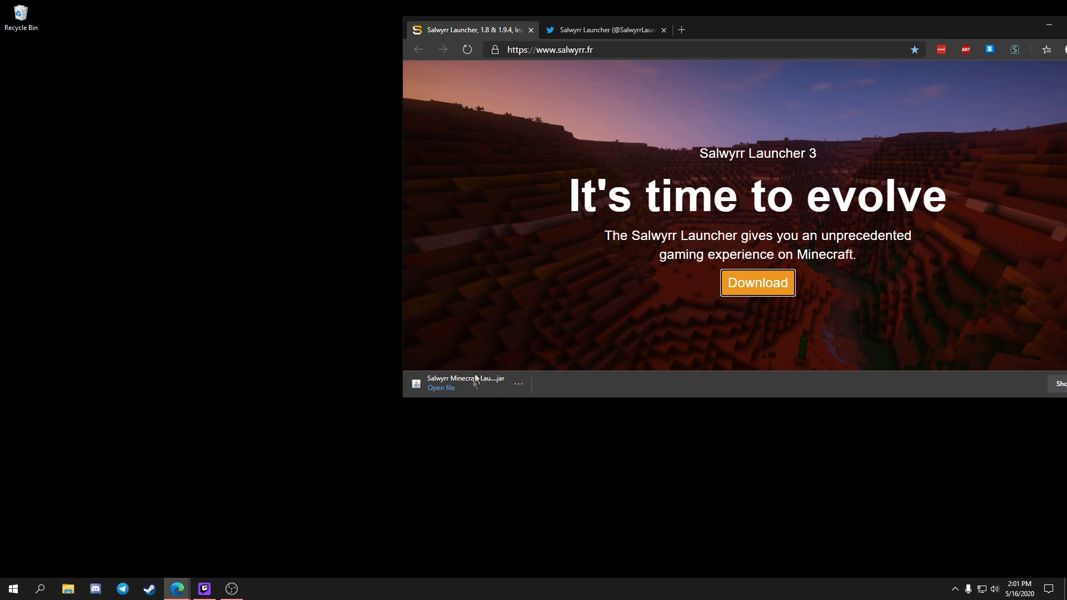
{"action": "right_click", "coordinate": [34, 93]}
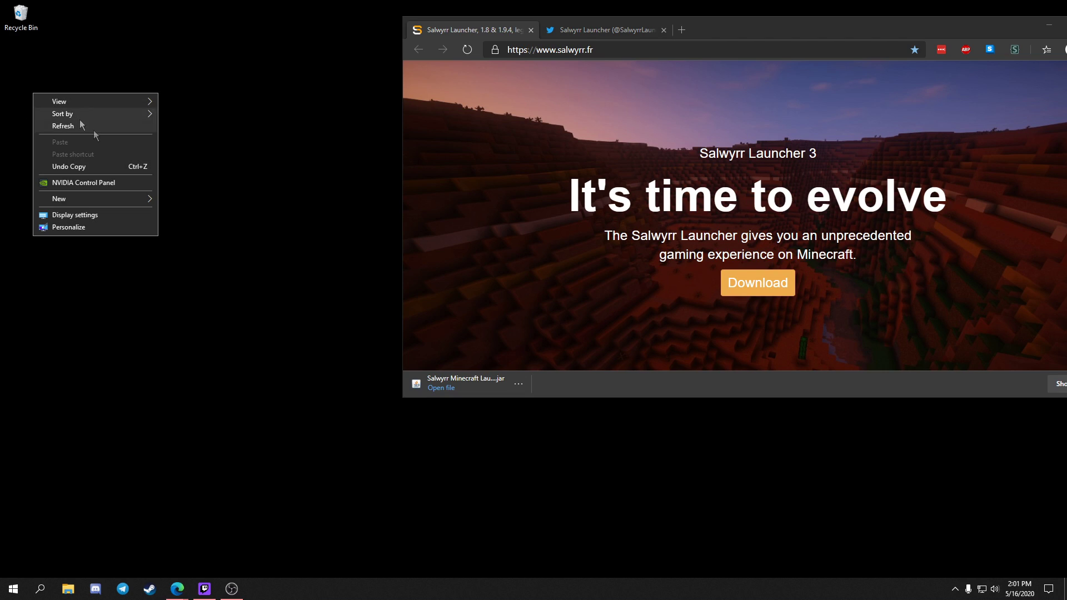
{"action": "mouse_move", "coordinate": [73, 198]}
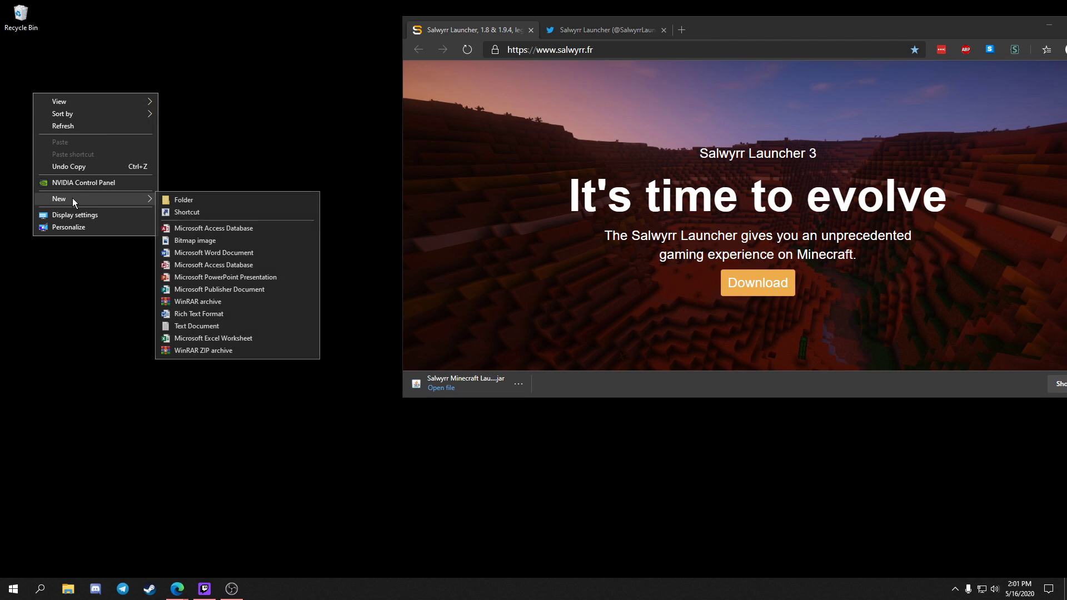
{"action": "left_click", "coordinate": [226, 200]}
{"action": "type", "text": "Sal Client"}
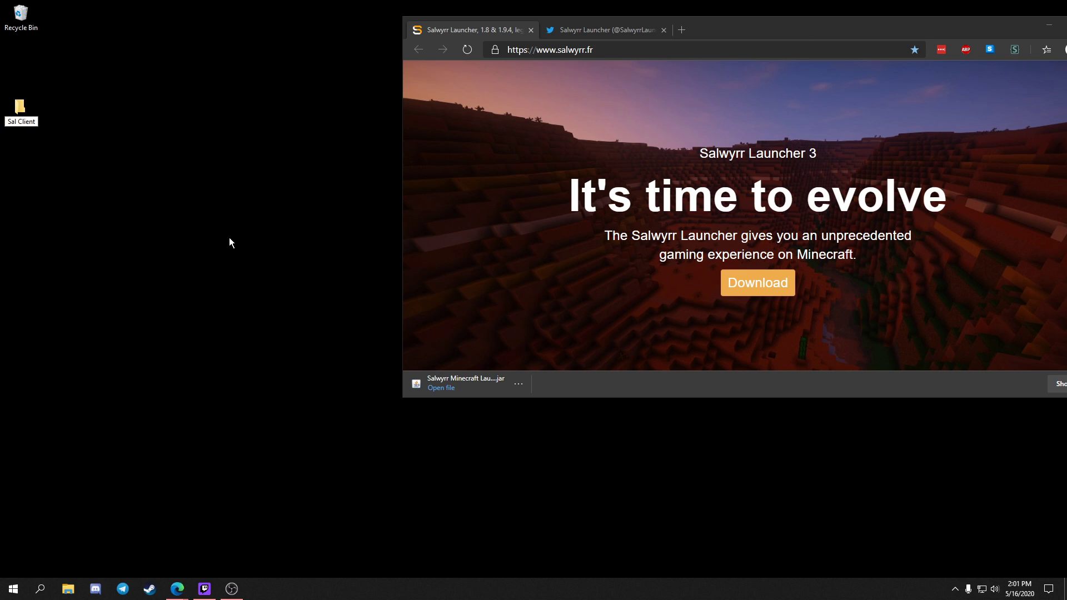
{"action": "key", "text": "Return"}
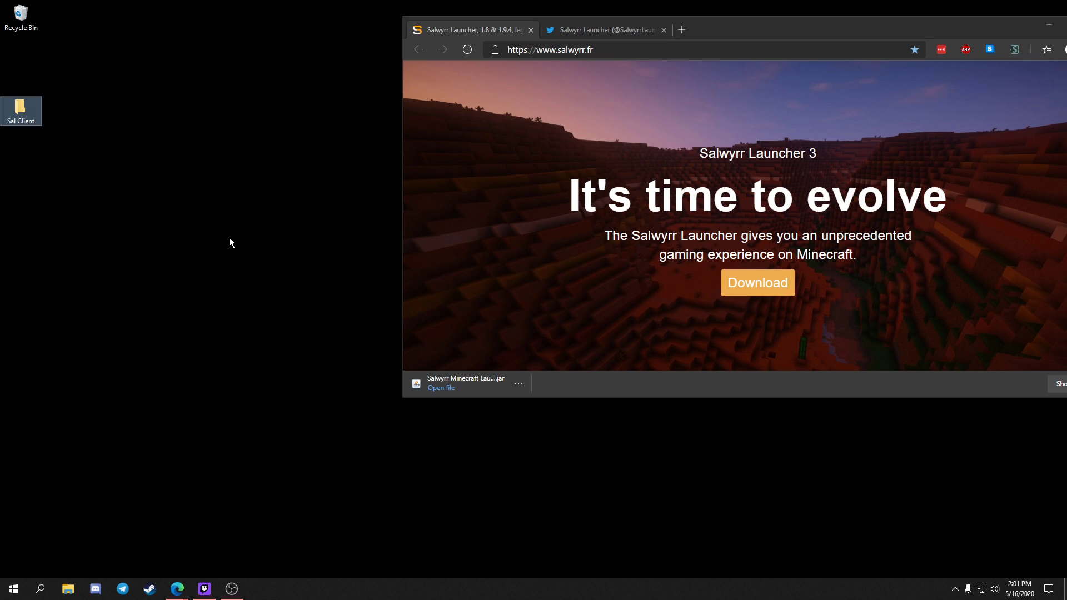
Move the downloaded launcher .jar file into the Sal Client folder and place that folder just below the Recycle Bin
{"action": "left_click_drag", "start_coordinate": [481, 380], "coordinate": [23, 111]}
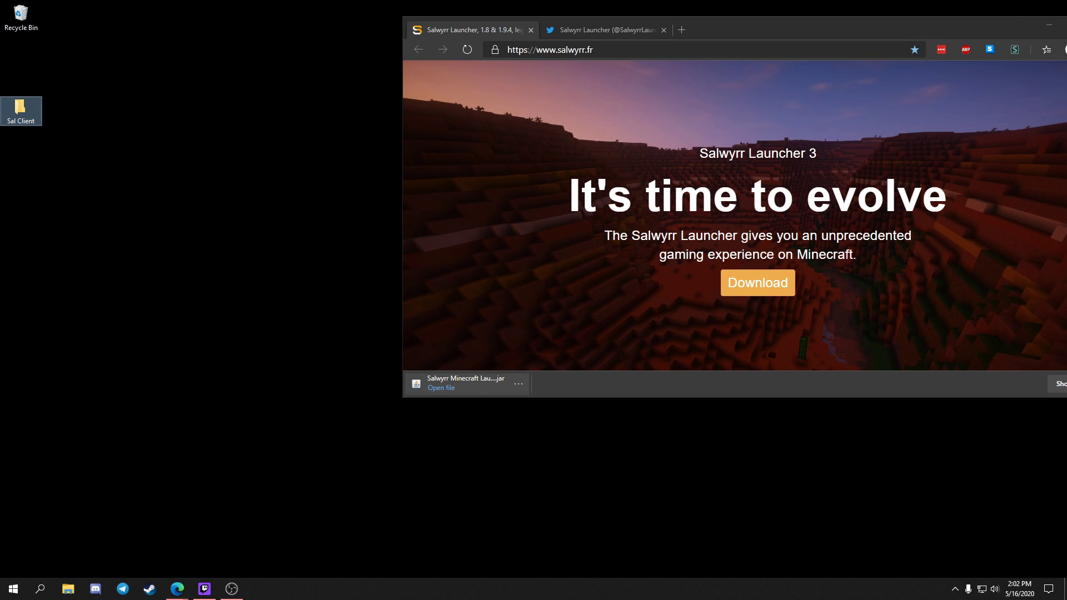
{"action": "key", "text": "super+d"}
{"action": "left_click_drag", "start_coordinate": [21, 109], "coordinate": [22, 66]}
Run Salwyrr Minecraft Launcher.jar from the Sal Client folder, check the available game versions and start playing 1.8.8
{"action": "double_click", "coordinate": [22, 65]}
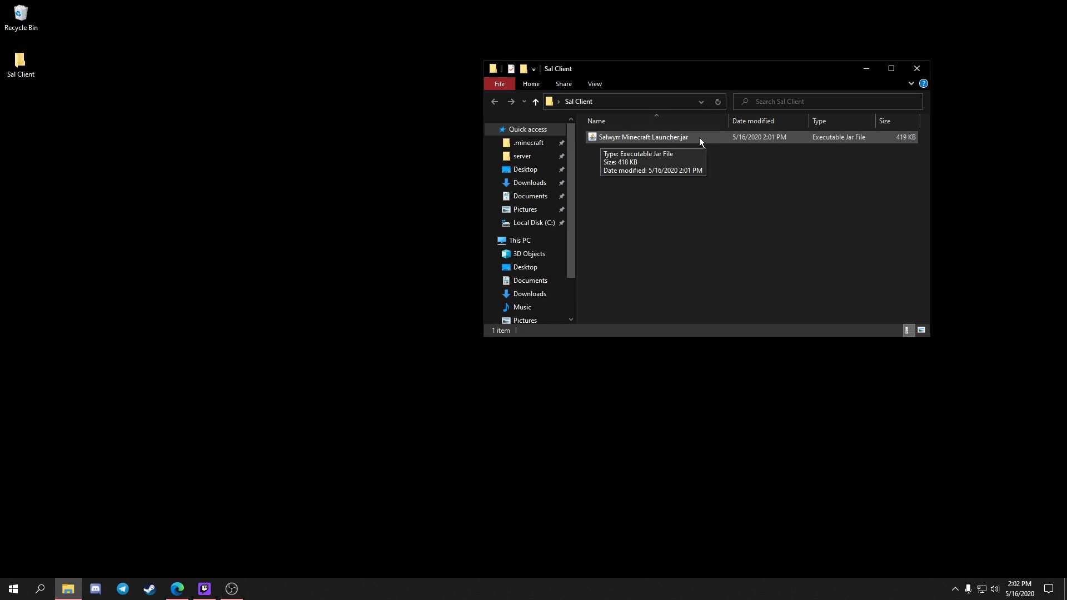
{"action": "double_click", "coordinate": [648, 138]}
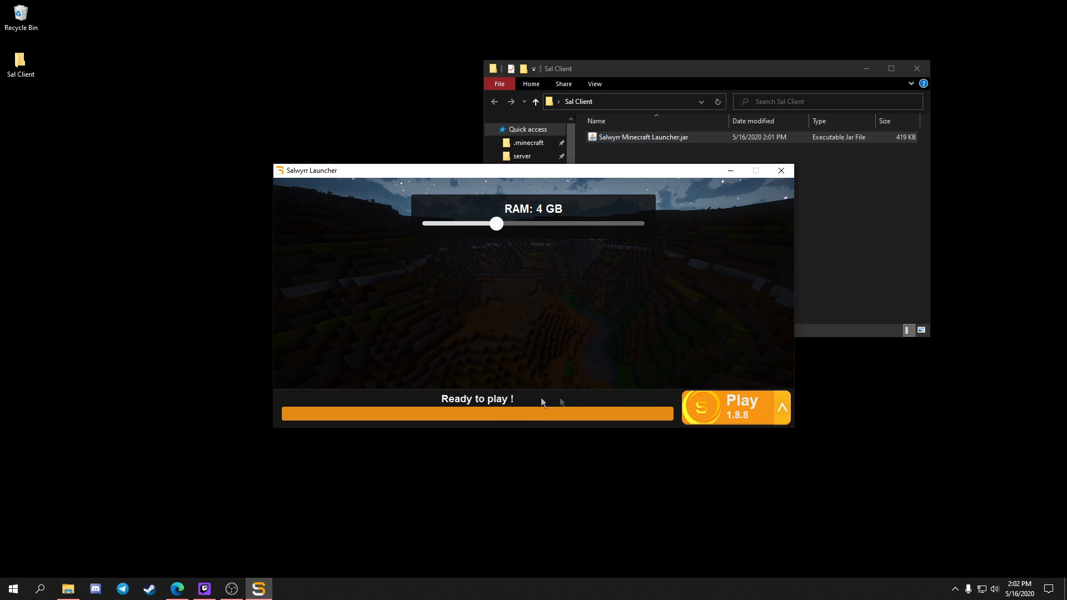
{"action": "left_click", "coordinate": [780, 406]}
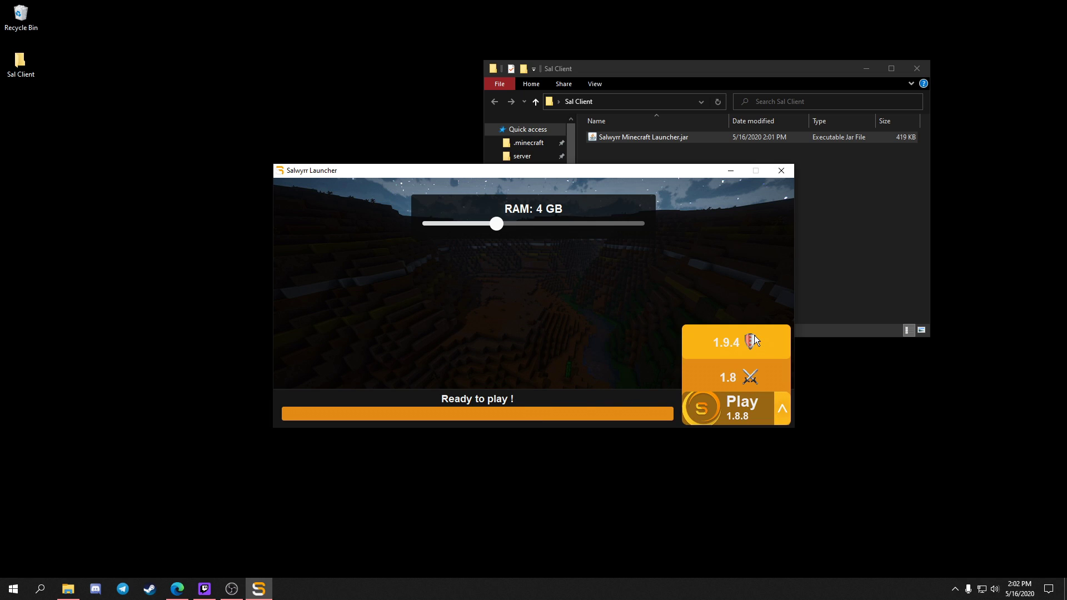
{"action": "left_click", "coordinate": [778, 409]}
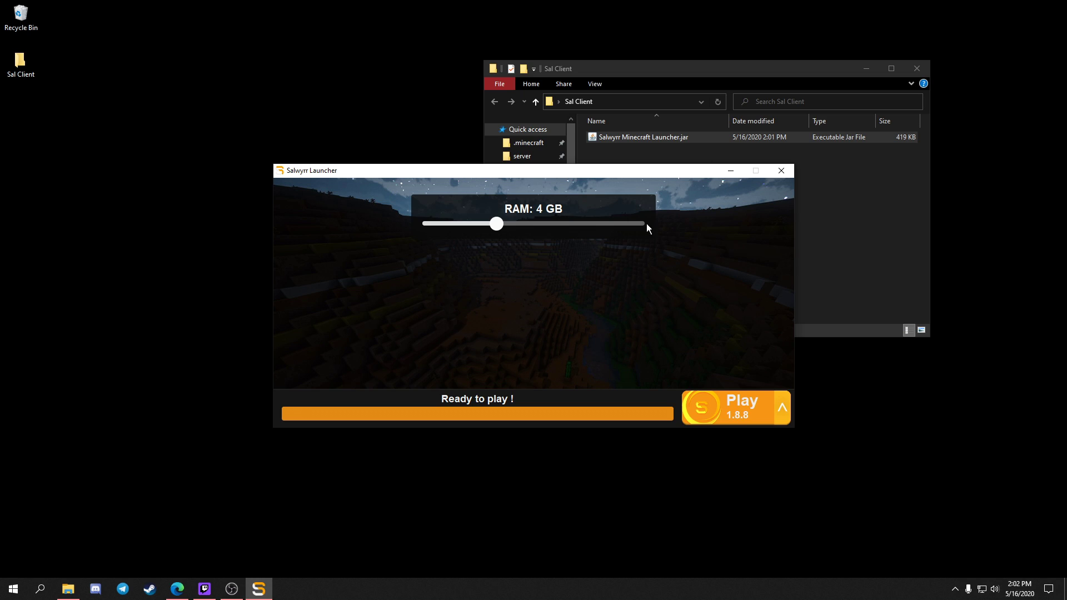
{"action": "left_click", "coordinate": [783, 407]}
{"action": "left_click", "coordinate": [717, 408]}
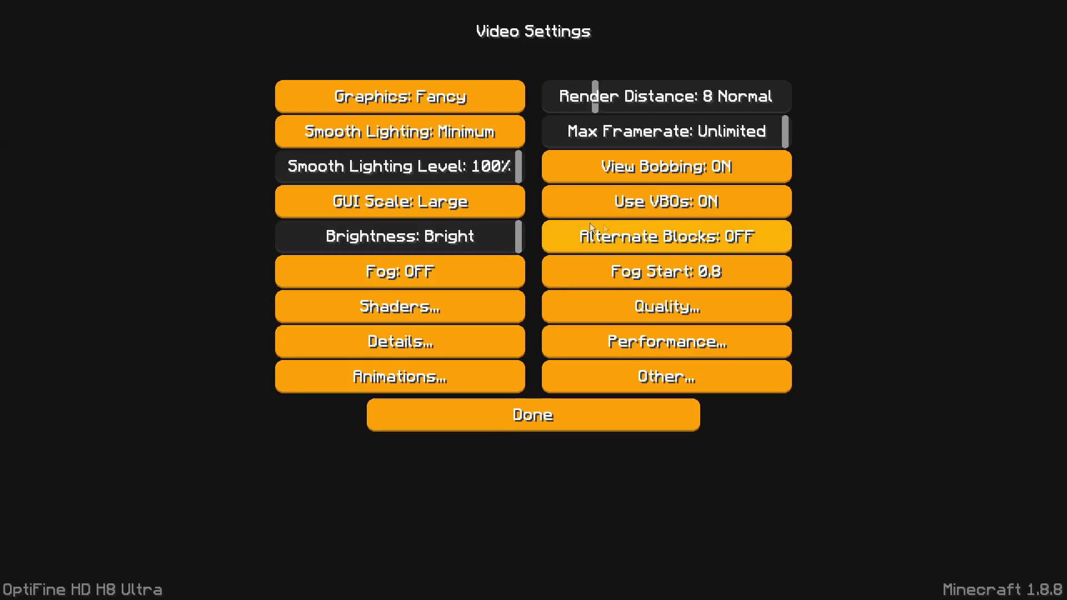
Leave the video settings, open the hypickle entry in the multiplayer server list and request to join it
{"action": "left_click", "coordinate": [488, 415]}
{"action": "left_click", "coordinate": [625, 205]}
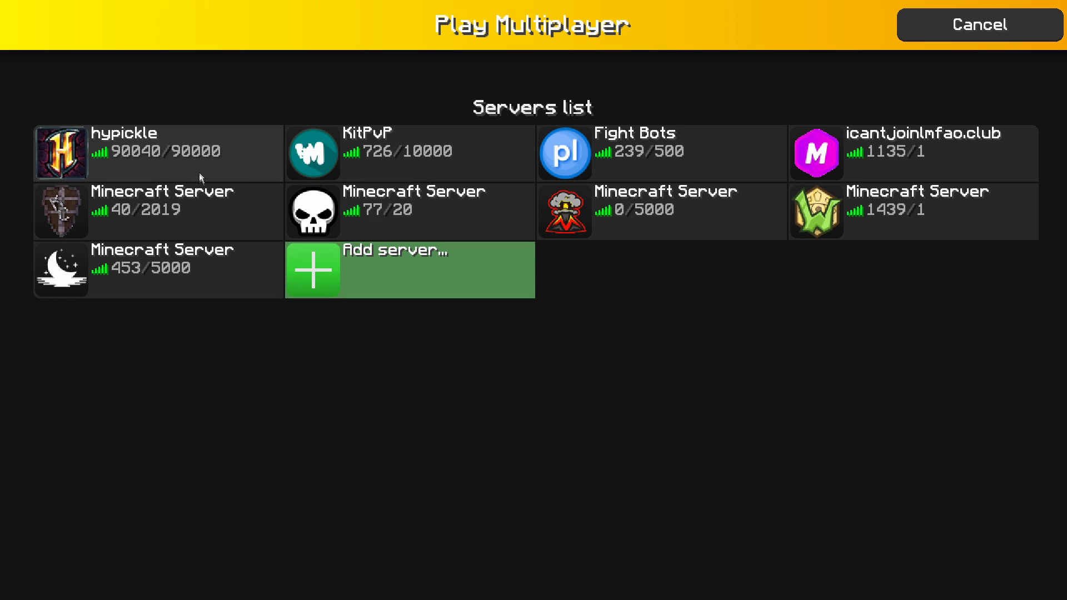
{"action": "left_click", "coordinate": [232, 150]}
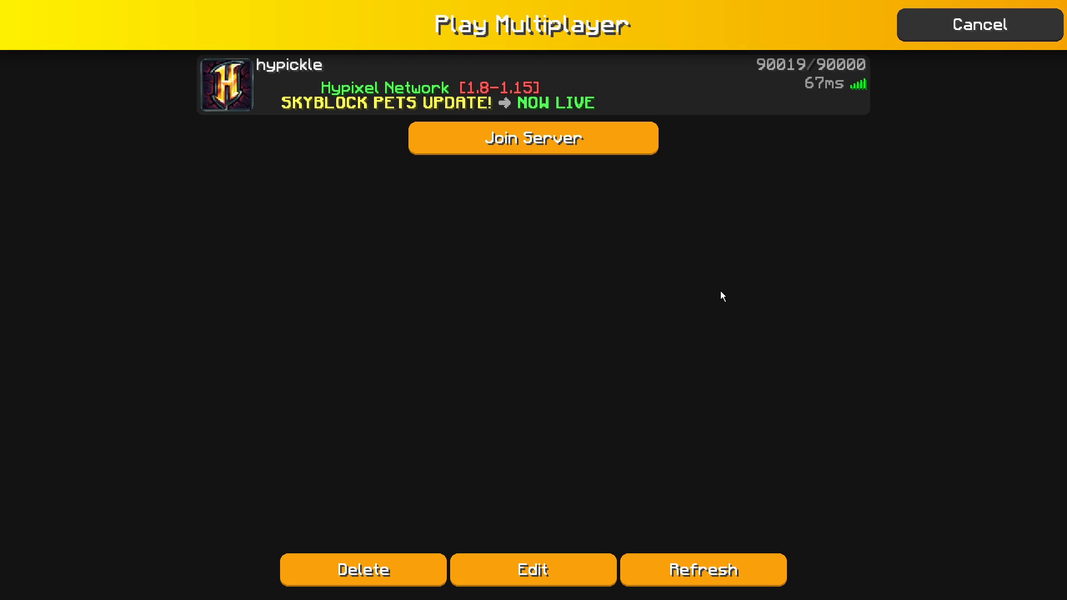
{"action": "left_click", "coordinate": [539, 139]}
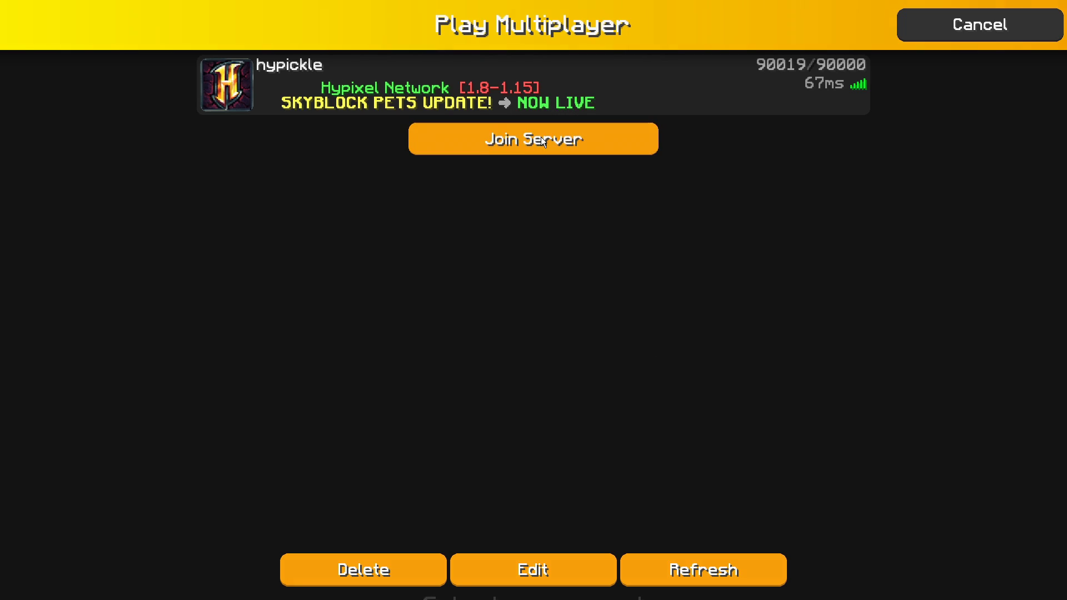
Try entering jidfs as the pseudo for a new free account, and clear the entry again
{"action": "left_click", "coordinate": [535, 514]}
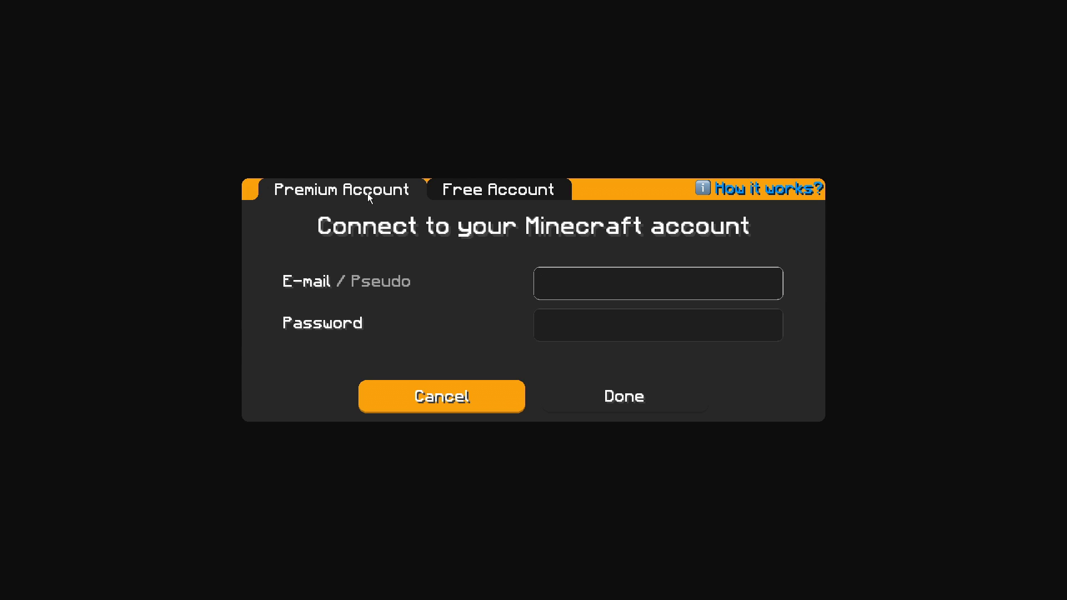
{"action": "left_click", "coordinate": [521, 190]}
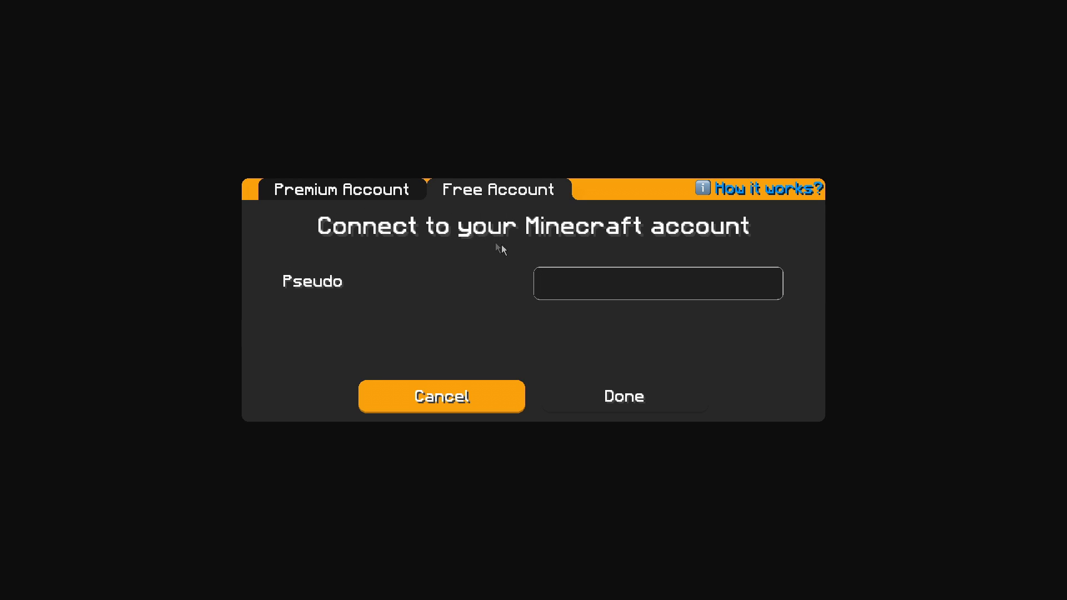
{"action": "type", "text": "jidfs"}
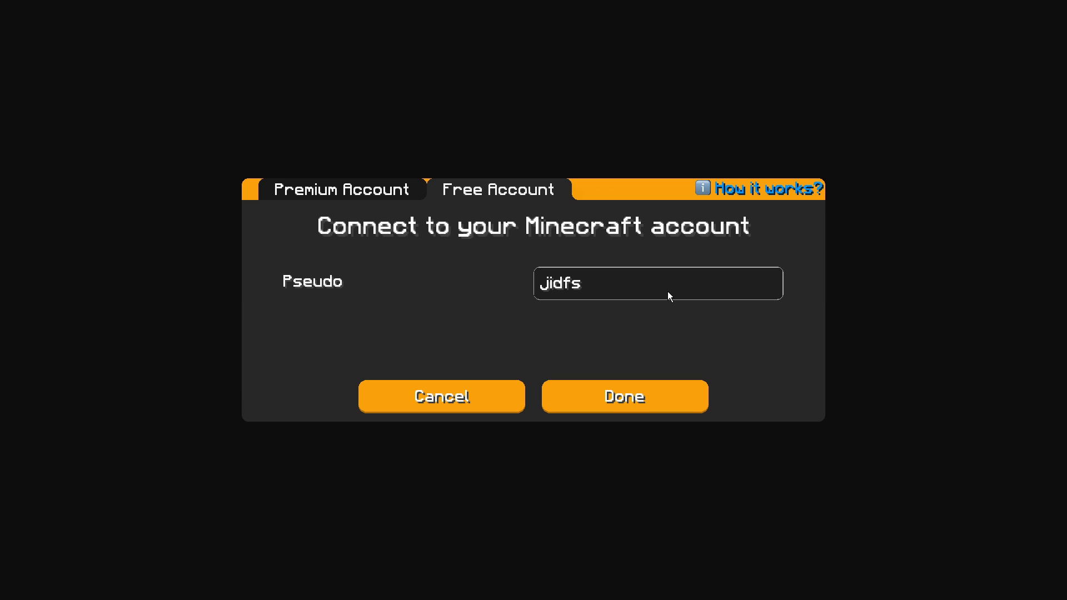
{"action": "key", "text": "BackSpace"}
{"action": "key", "text": "BackSpace"}
{"action": "key", "text": "BackSpace"}
{"action": "key", "text": "BackSpace"}
{"action": "key", "text": "BackSpace"}
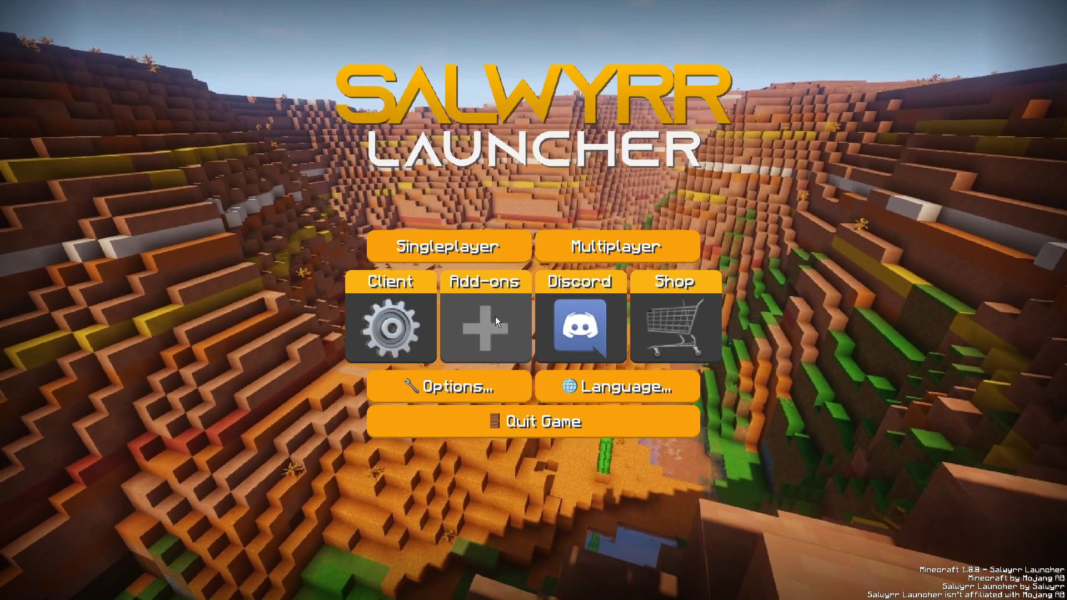
Examine the block categories of a new add-on in the Add-on Creator, including Controle, Save, Settings, Value, Chat and World
{"action": "left_click", "coordinate": [495, 321]}
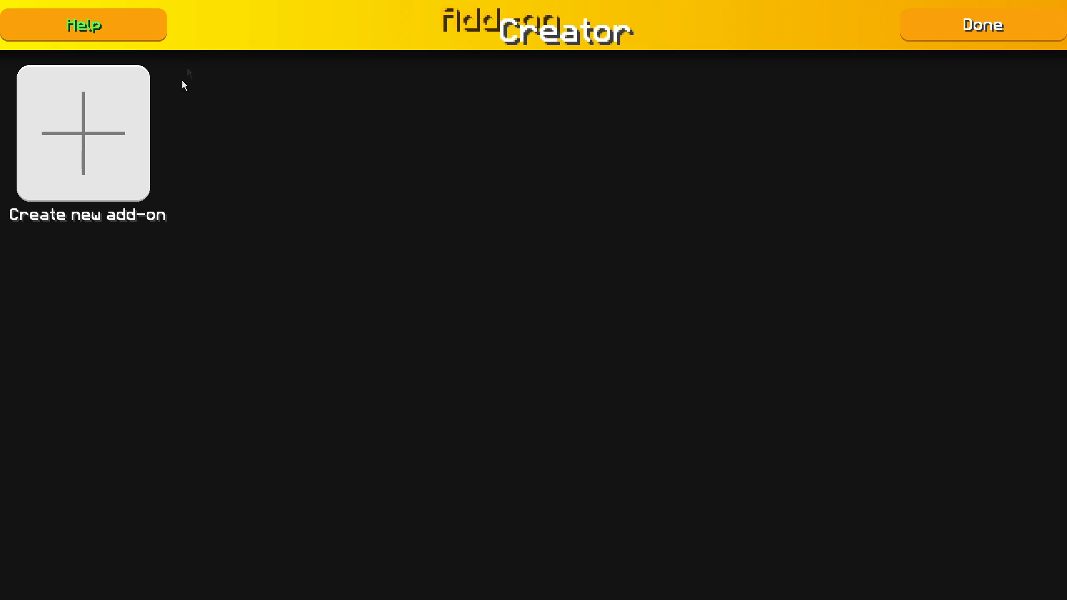
{"action": "left_click", "coordinate": [121, 149]}
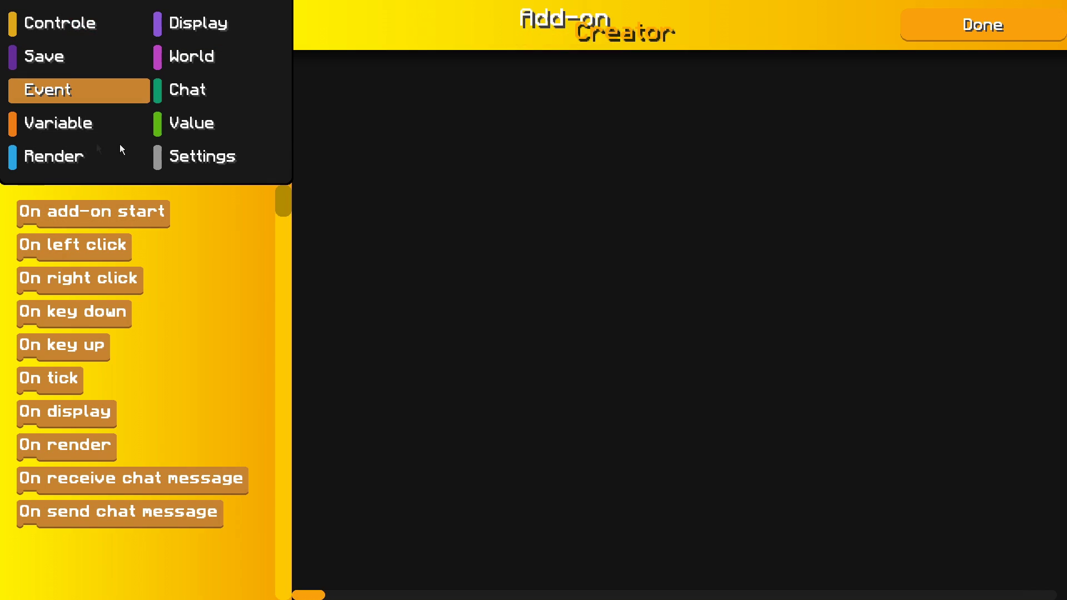
{"action": "left_click", "coordinate": [99, 32]}
{"action": "left_click", "coordinate": [62, 54]}
{"action": "left_click", "coordinate": [222, 154]}
{"action": "left_click", "coordinate": [216, 123]}
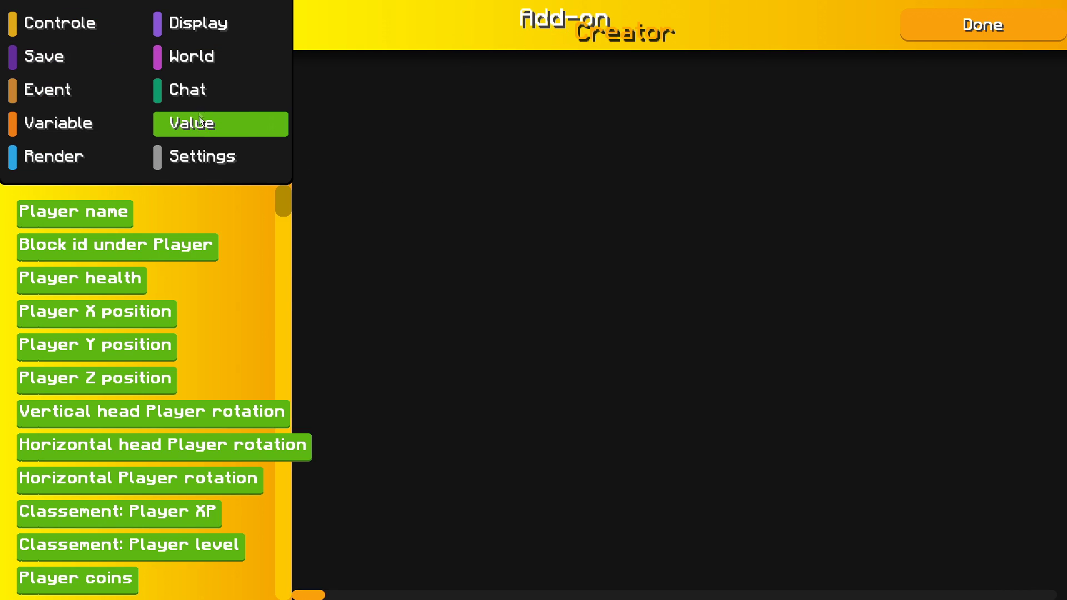
{"action": "left_click", "coordinate": [198, 98]}
{"action": "left_click", "coordinate": [207, 65]}
{"action": "key", "text": "Escape"}
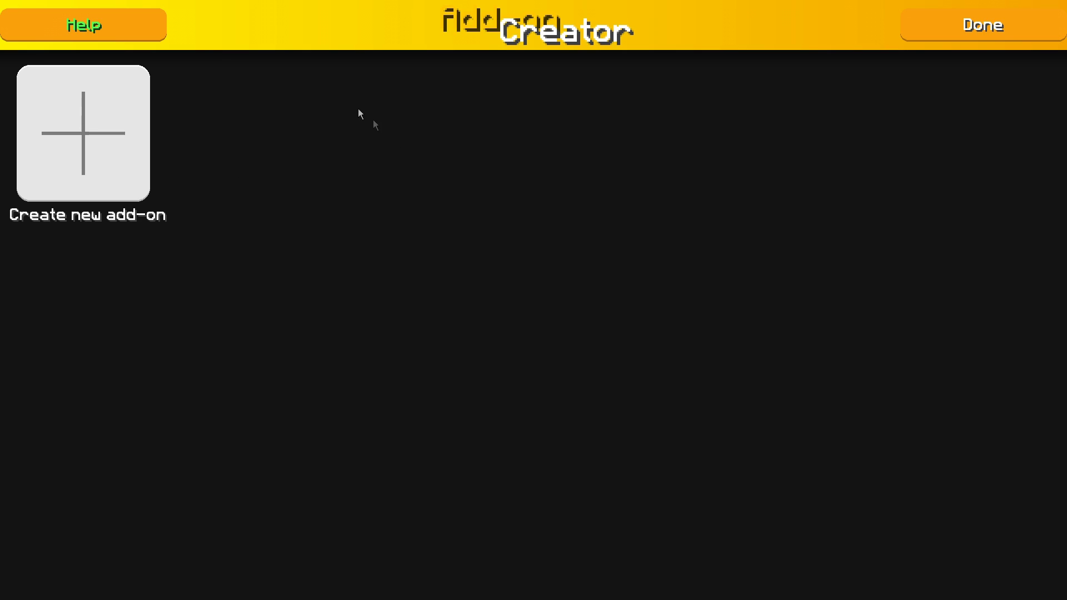
View the add-on help documentation and leave the Add-on Creator
{"action": "left_click", "coordinate": [115, 23]}
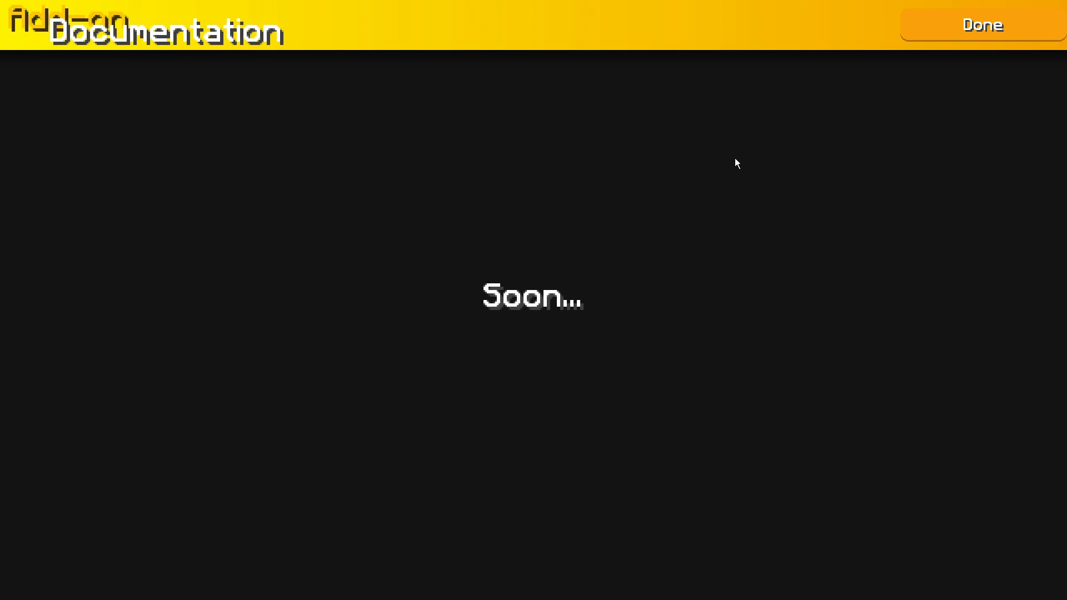
{"action": "left_click", "coordinate": [947, 37]}
{"action": "left_click", "coordinate": [945, 36]}
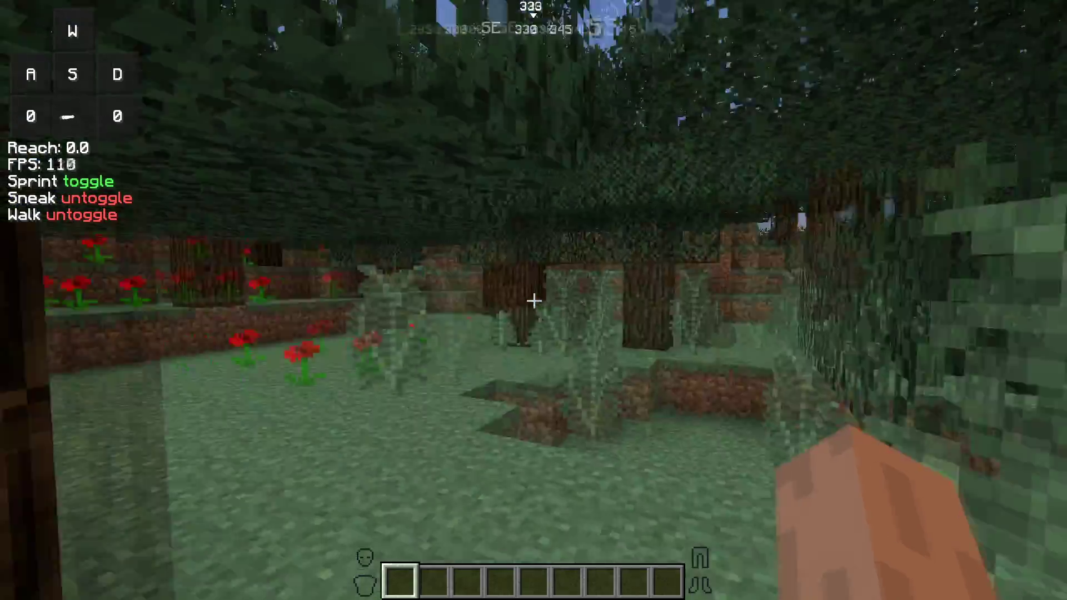
Run through the forest world while switching between the first-person and third-person camera views
{"action": "key", "text": "F5"}
{"action": "key", "text": "w"}
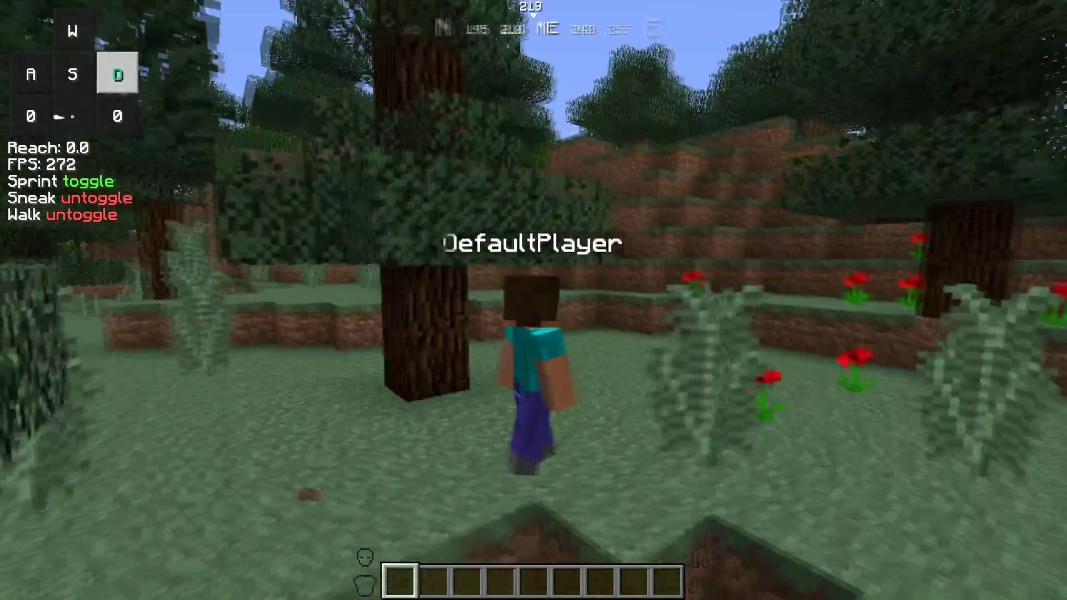
{"action": "key", "text": "ctrl"}
{"action": "key", "text": "d"}
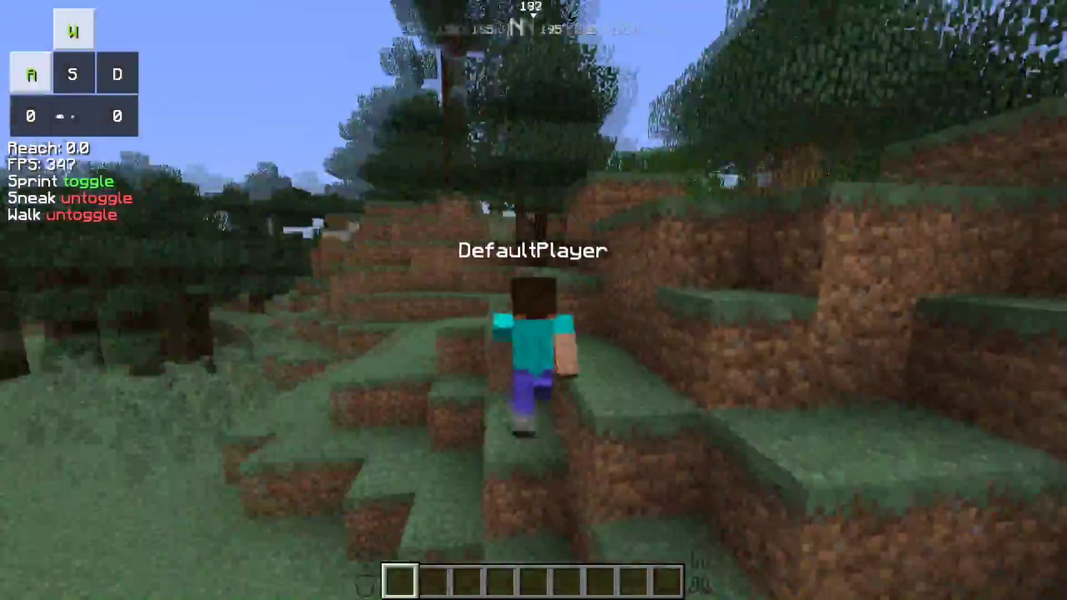
{"action": "key", "text": "F5"}
{"action": "key", "text": "F5"}
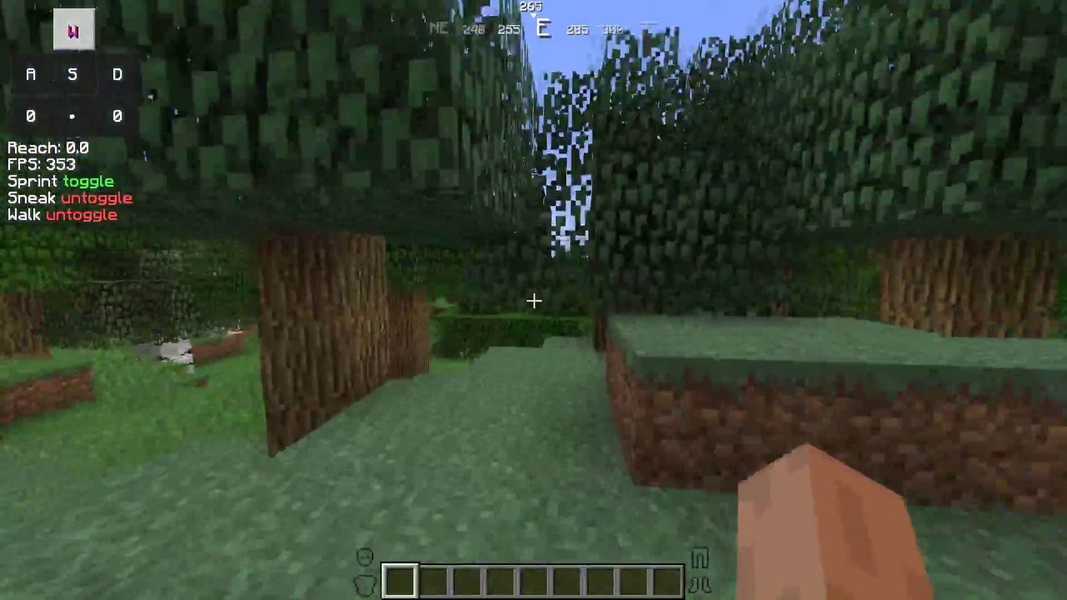
{"action": "key", "text": "F5"}
{"action": "key", "text": "F5"}
{"action": "key", "text": "F5"}
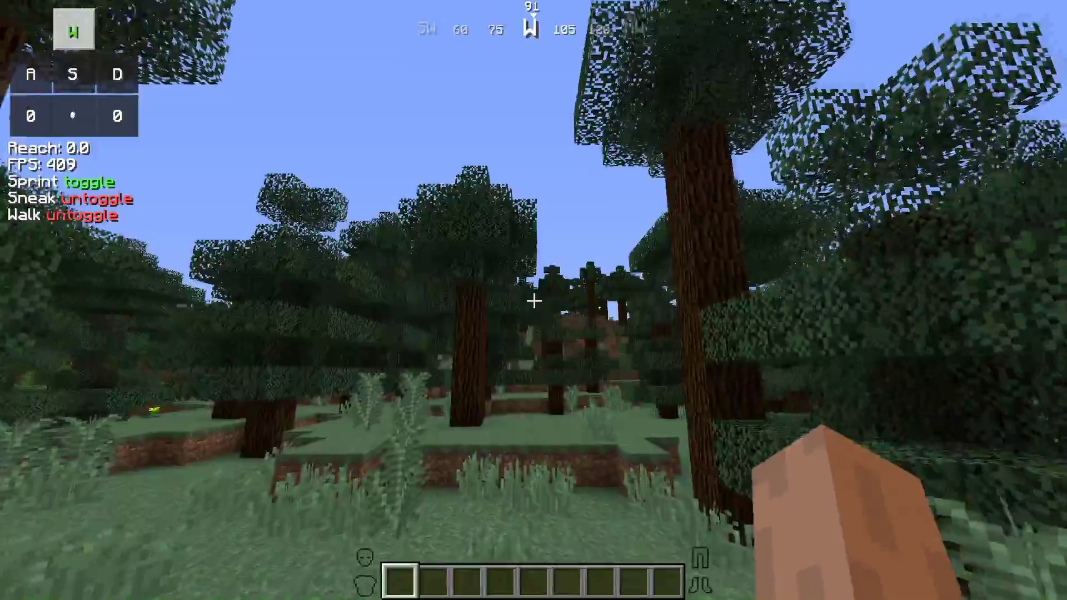
{"action": "key", "text": "F5"}
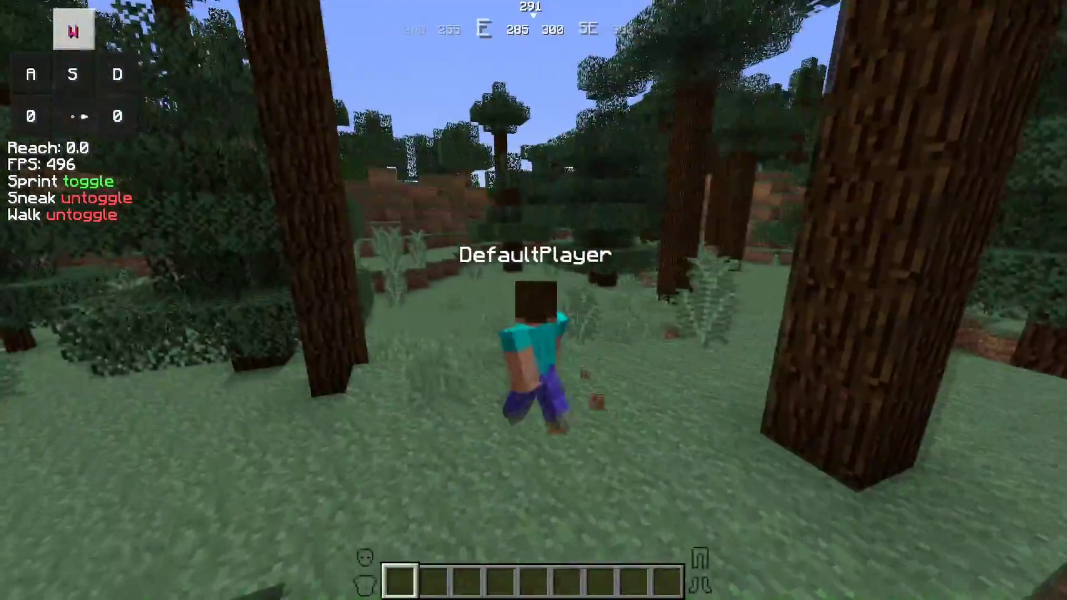
{"action": "key", "text": "F5"}
{"action": "key", "text": "F5"}
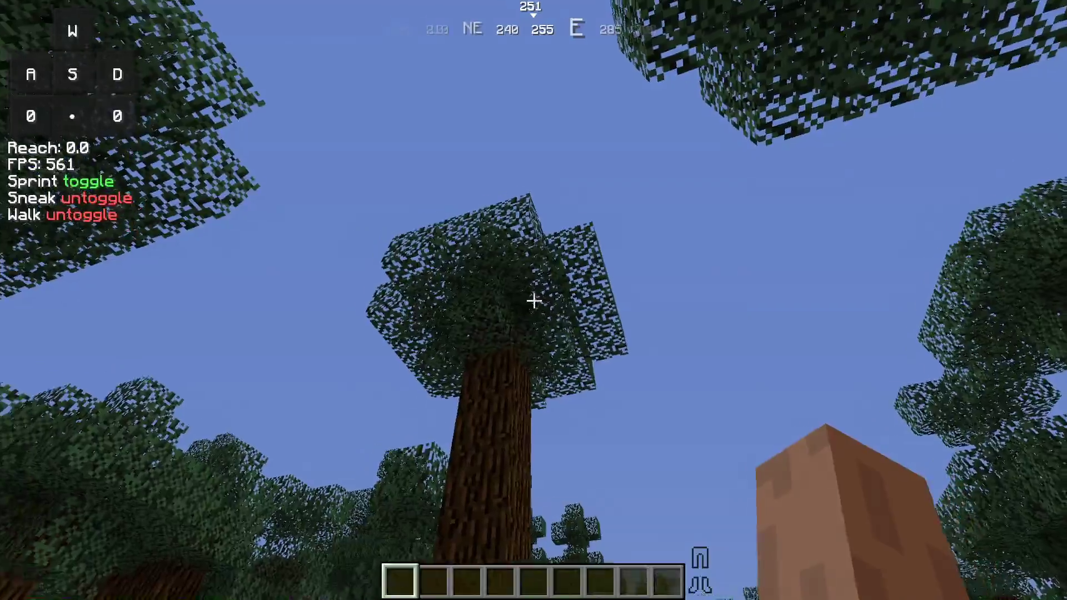
{"action": "key", "text": "t"}
{"action": "key", "text": "Escape"}
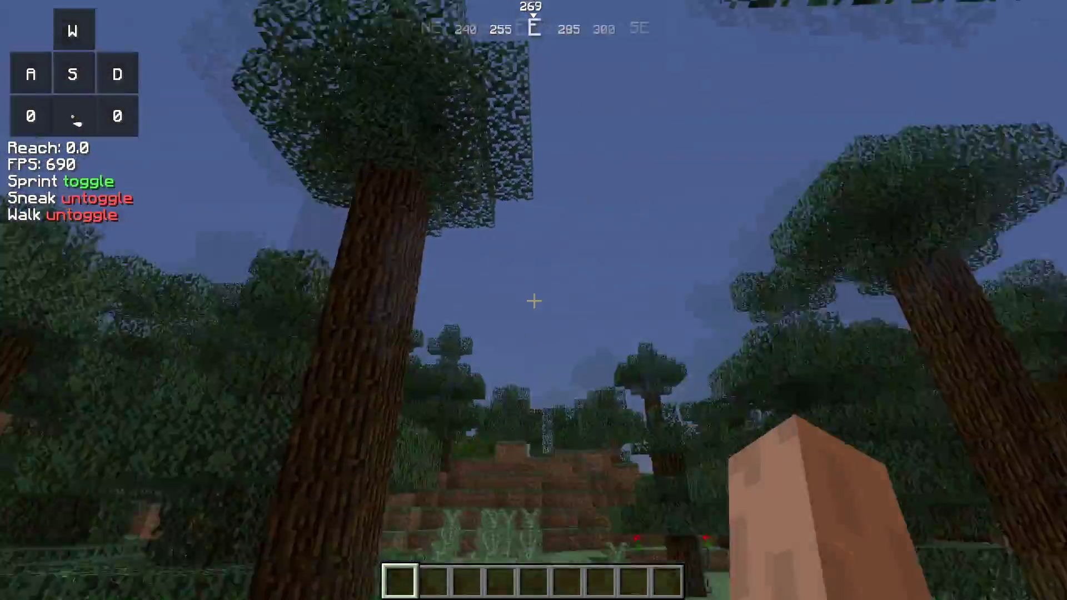
{"action": "key", "text": "w"}
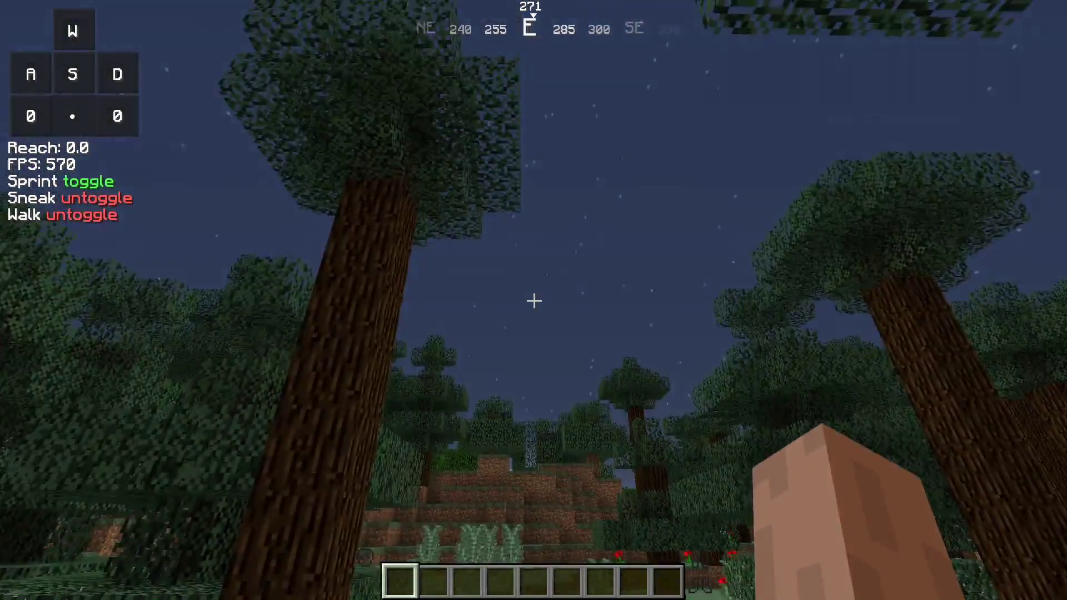
{"action": "key", "text": "a"}
{"action": "key", "text": "d"}
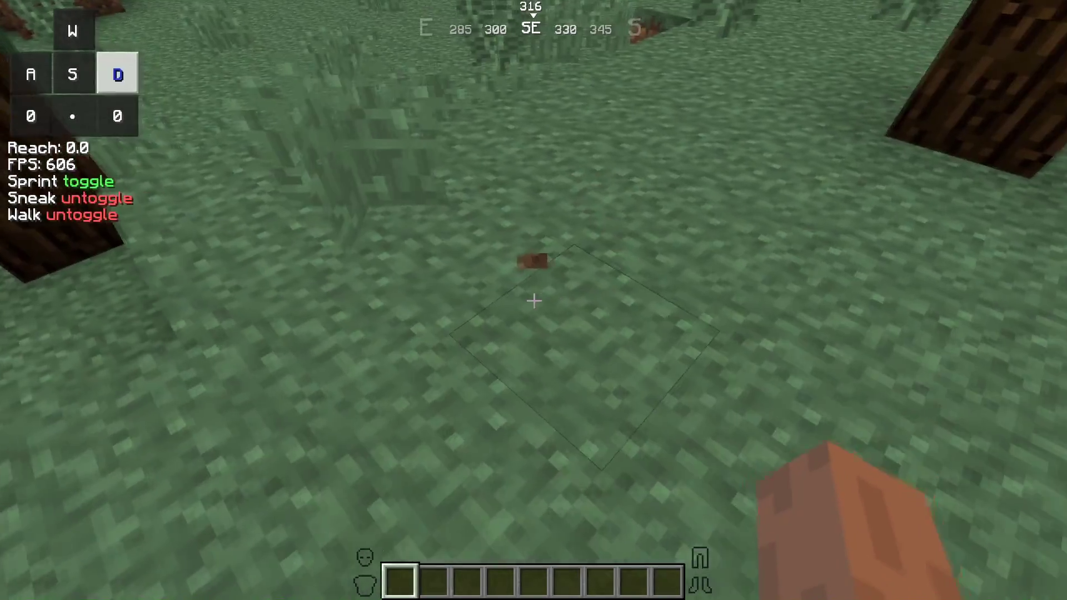
{"action": "key", "text": "t"}
{"action": "key", "text": "w"}
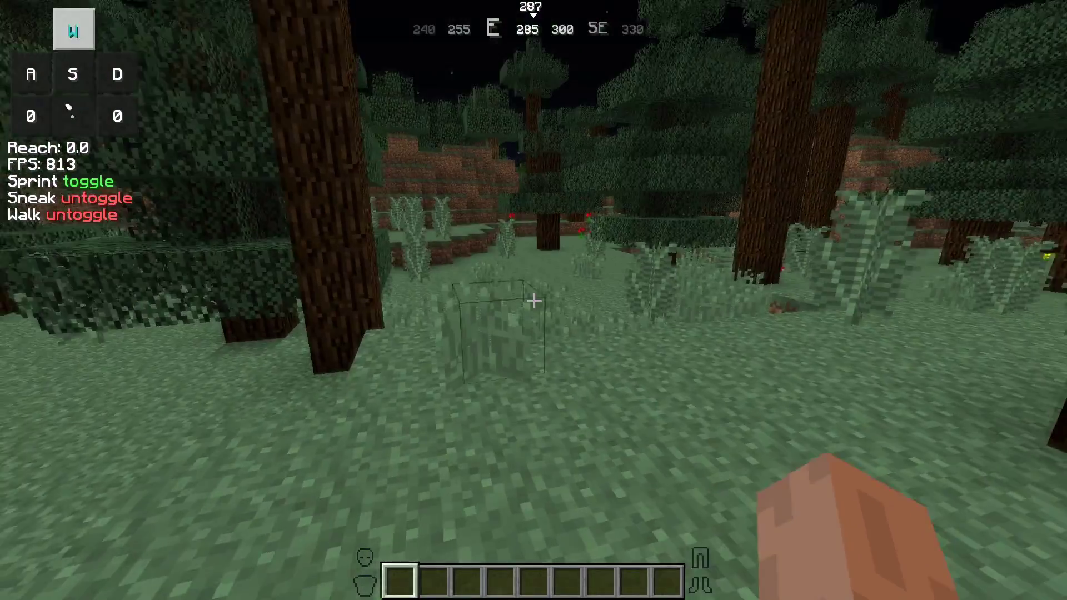
{"action": "key", "text": "Escape"}
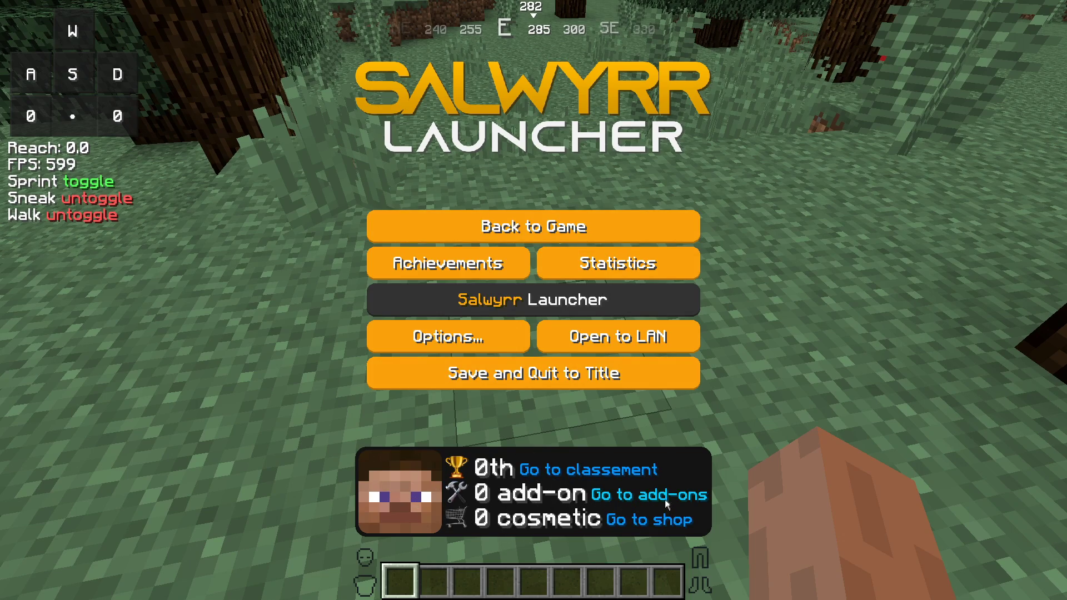
{"action": "key", "text": "Escape"}
{"action": "key", "text": "shift"}
{"action": "key", "text": "shift"}
{"action": "key", "text": "Escape"}
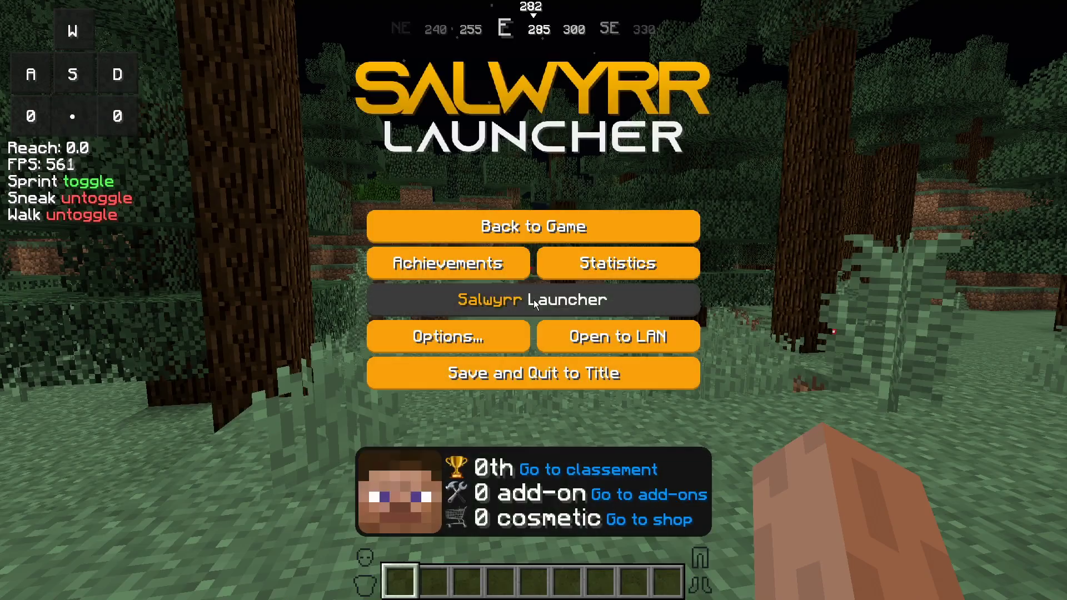
{"action": "key", "text": "Escape"}
Open the Salwyrr Launcher settings from the pause menu and switch KeyMod's Mouse option off and back on
{"action": "key", "text": "Escape"}
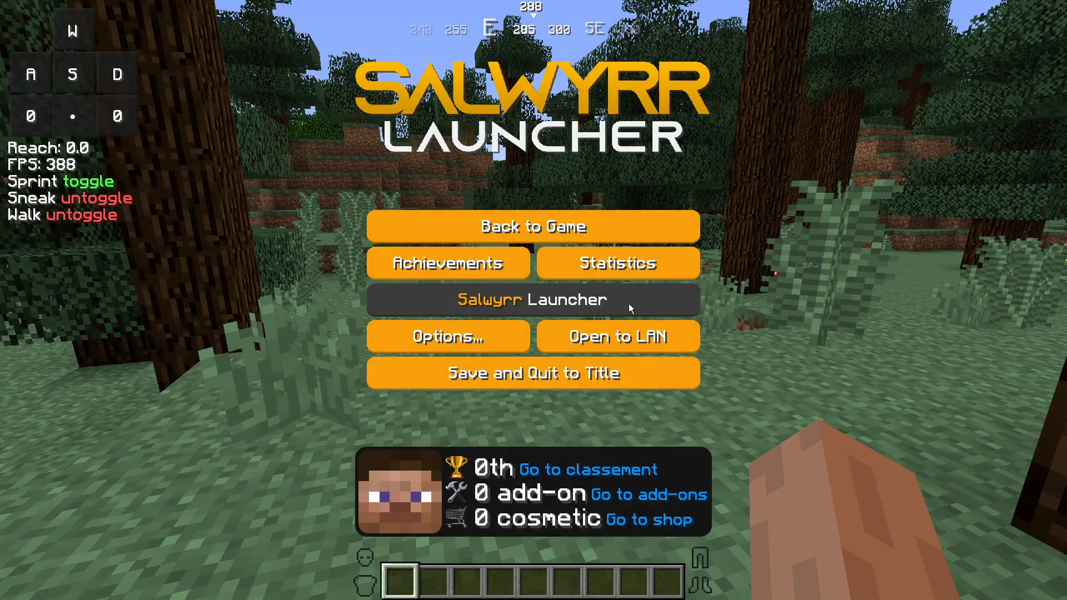
{"action": "left_click", "coordinate": [629, 303]}
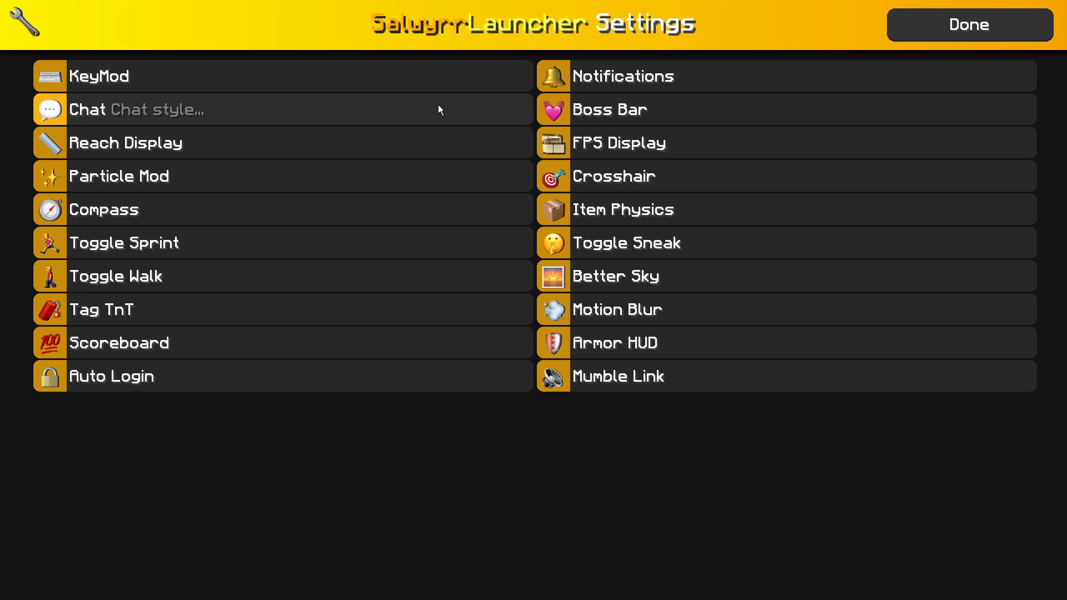
{"action": "left_click", "coordinate": [486, 78]}
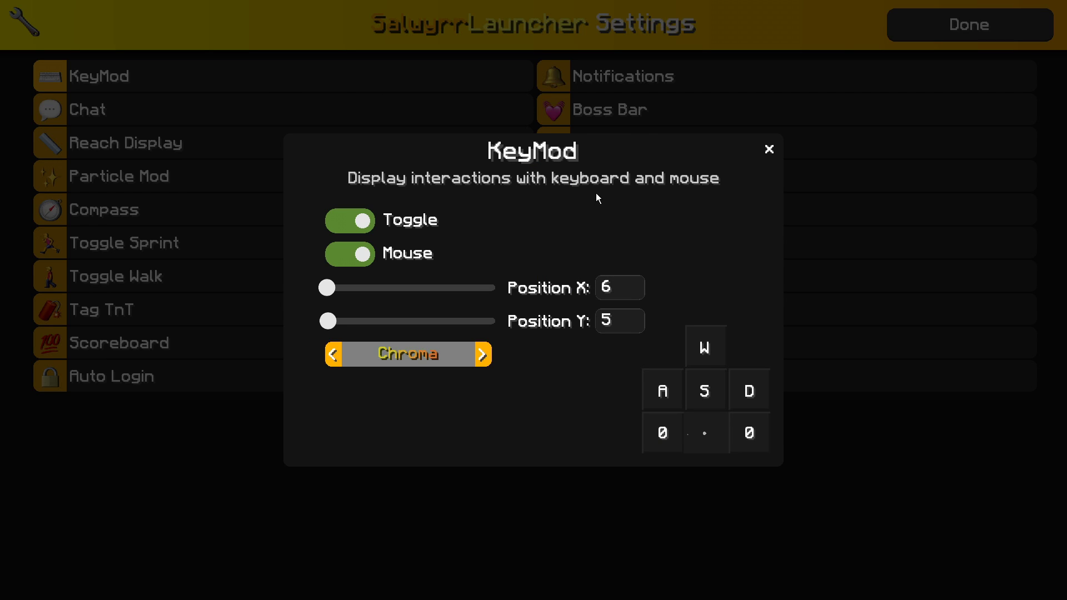
{"action": "left_click", "coordinate": [355, 254]}
{"action": "left_click", "coordinate": [356, 254]}
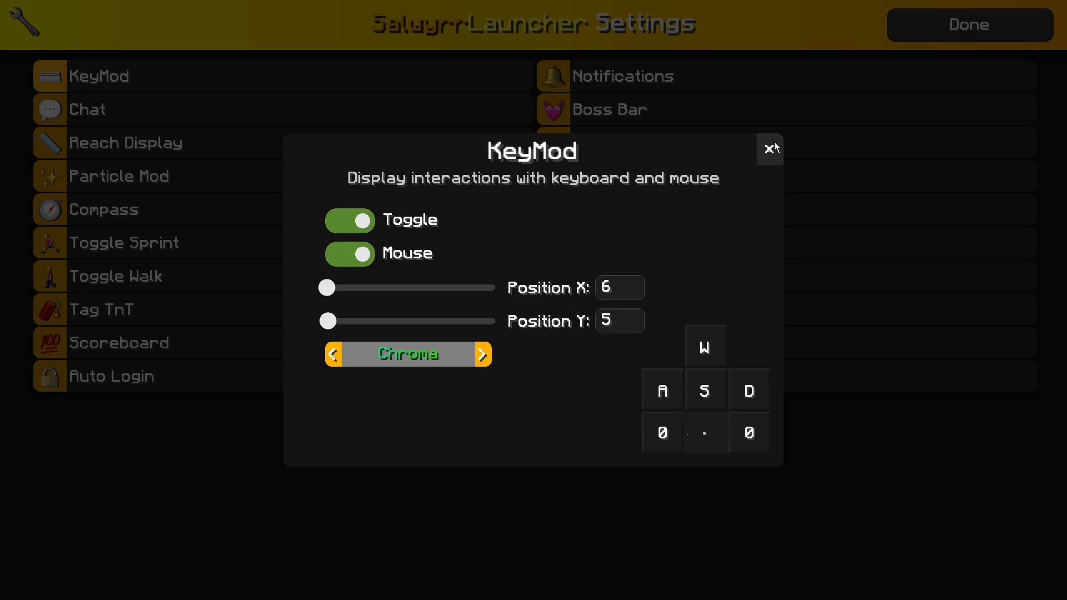
Test the mouse counters in the KeyMod preview and try its colour selector, keeping Chroma
{"action": "left_click", "coordinate": [611, 389]}
{"action": "left_click", "coordinate": [680, 395]}
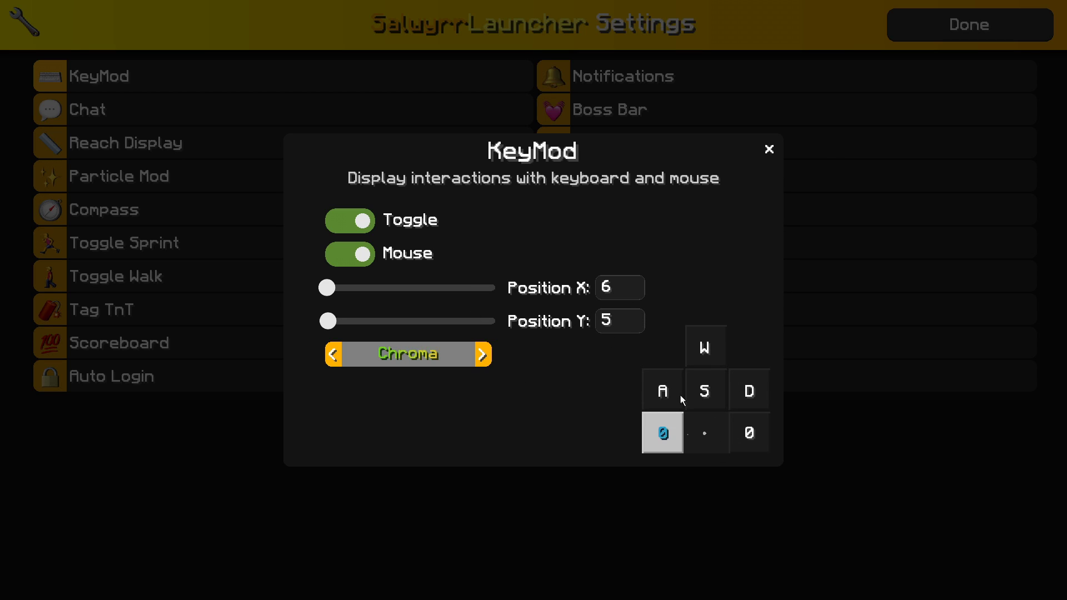
{"action": "right_click", "coordinate": [679, 392]}
{"action": "left_click", "coordinate": [679, 392]}
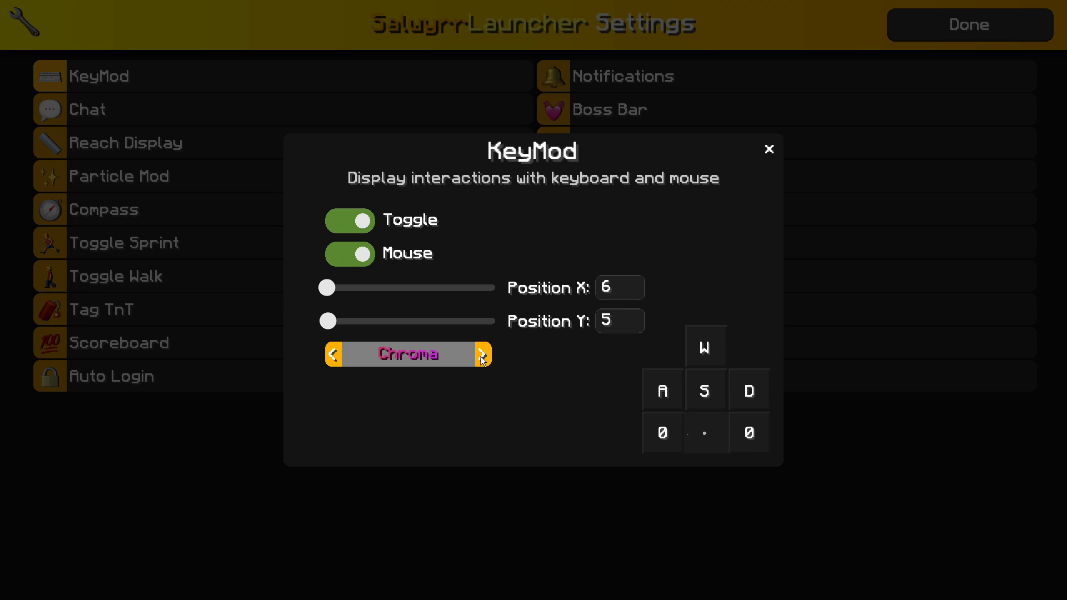
{"action": "left_click", "coordinate": [336, 356]}
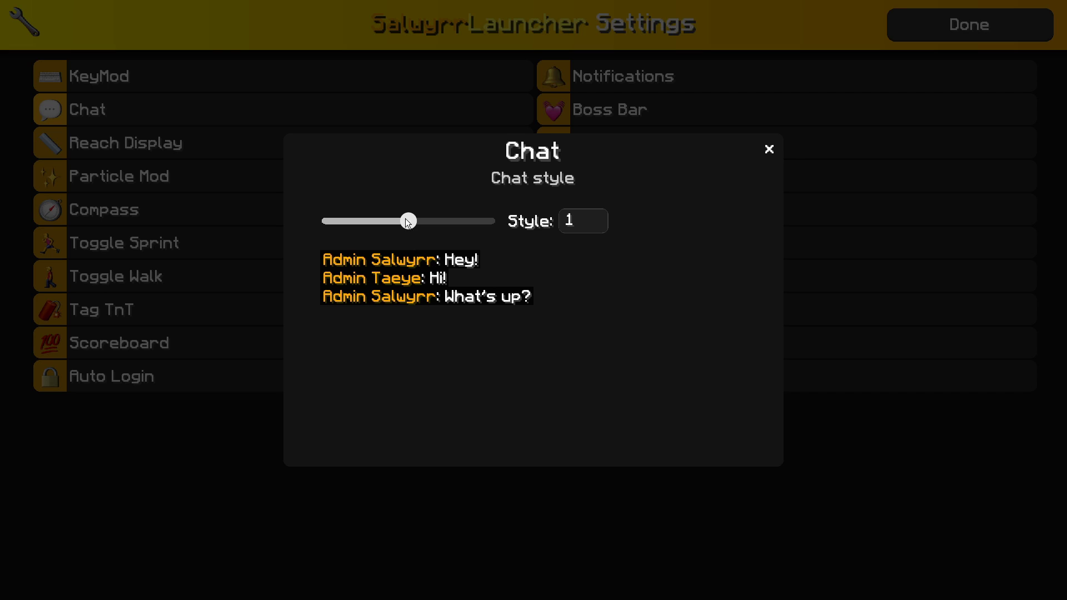
Preview chat styles 0 and 2, restore style 1, and return to the game
{"action": "left_click_drag", "start_coordinate": [408, 223], "coordinate": [321, 224]}
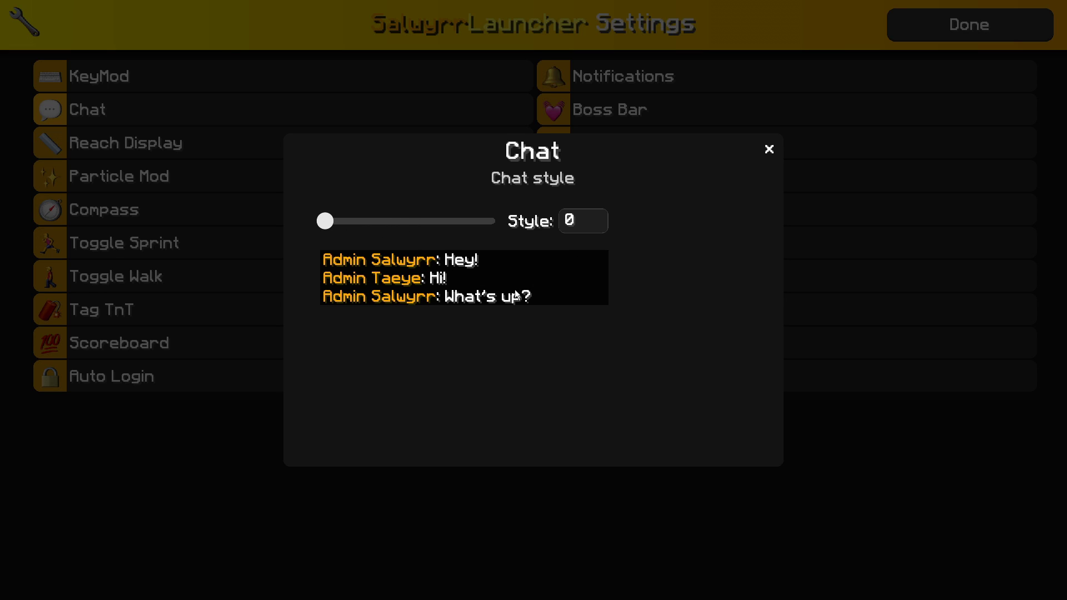
{"action": "left_click_drag", "start_coordinate": [323, 224], "coordinate": [580, 250]}
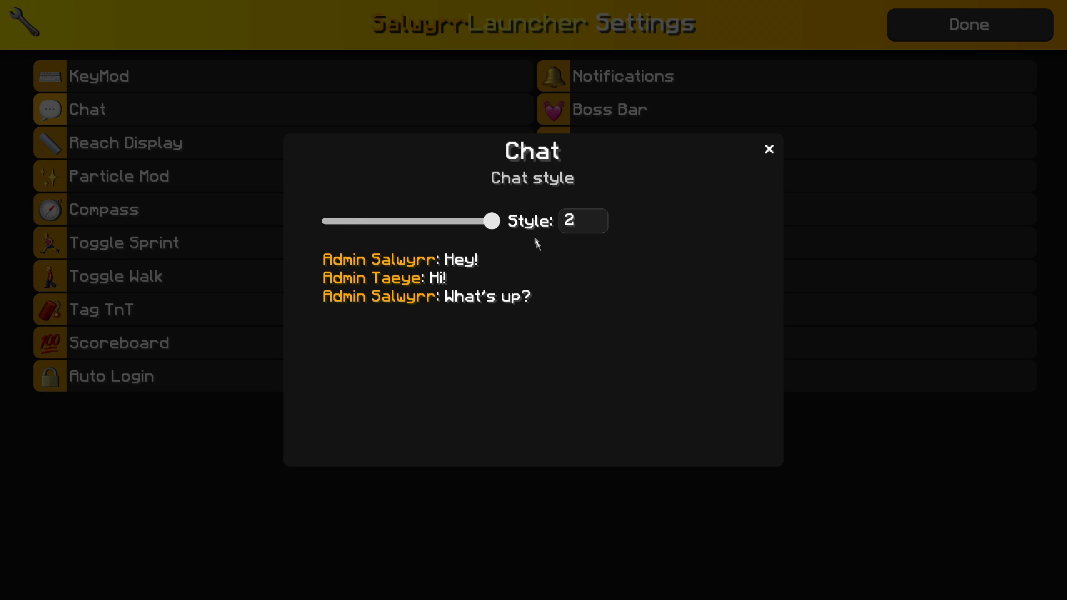
{"action": "left_click_drag", "start_coordinate": [486, 221], "coordinate": [404, 226]}
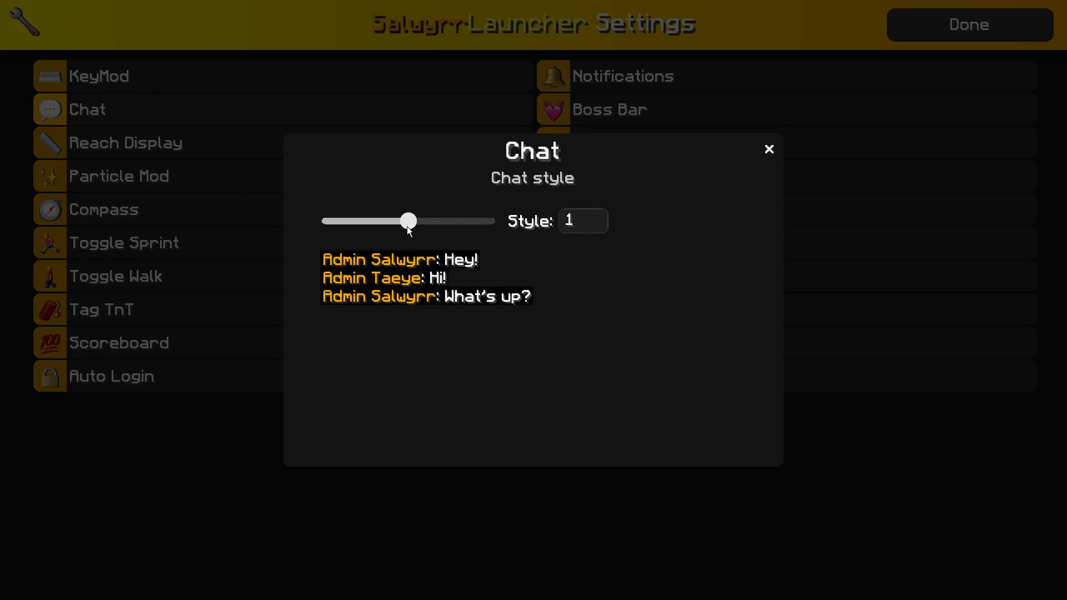
{"action": "key", "text": "Escape"}
{"action": "key", "text": "Escape"}
{"action": "key", "text": "Escape"}
Send the test messages fdsfhdsja and fdjaisfjpesiajfpeaijfepas in the game chat
{"action": "type", "text": "tPlayer> fdsfhds"}
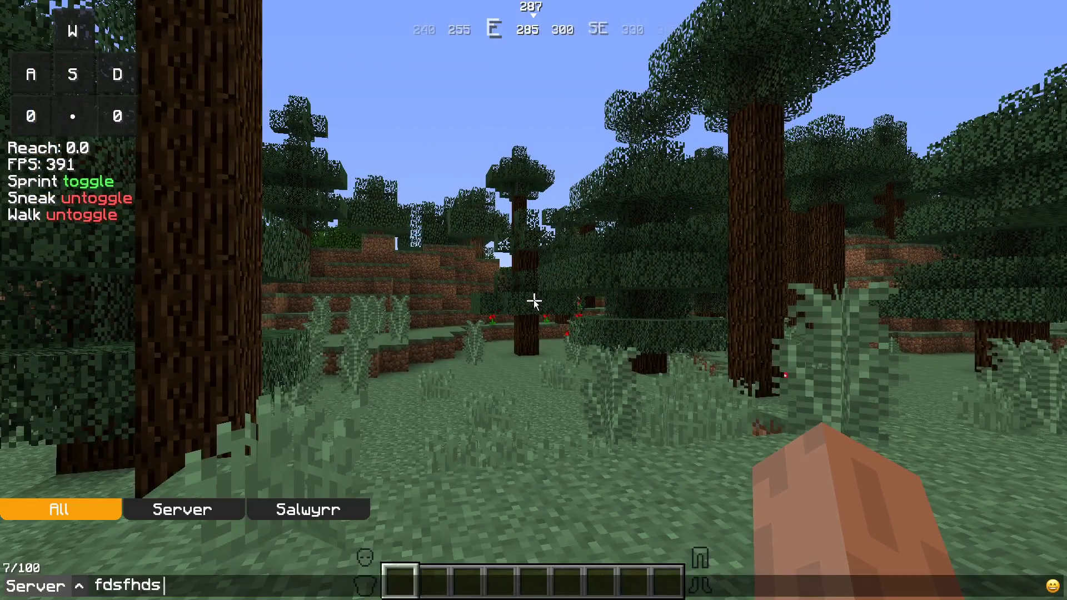
{"action": "type", "text": "ja"}
{"action": "key", "text": "Return"}
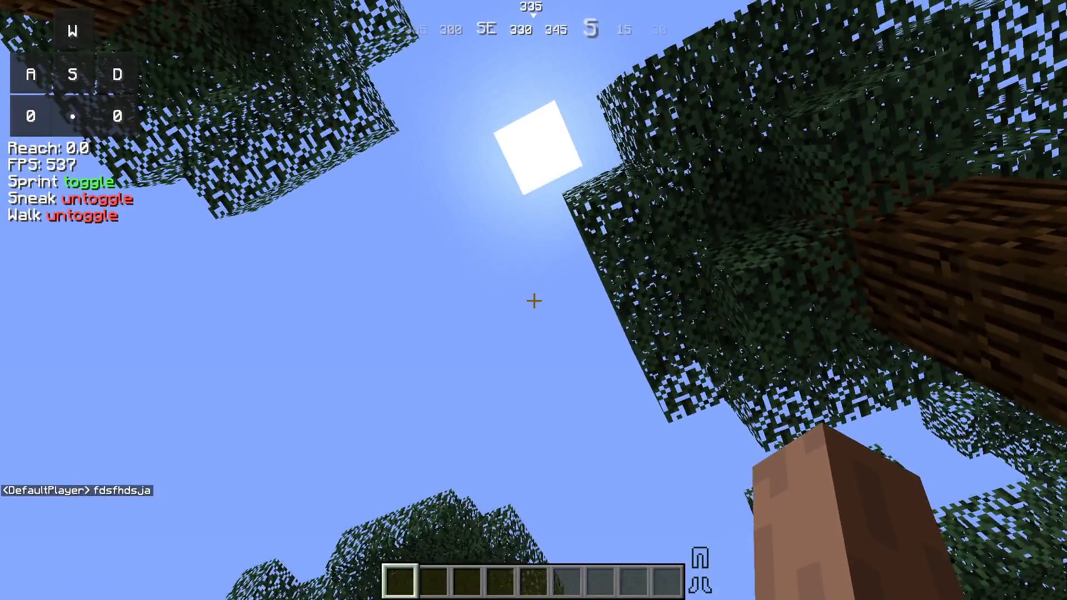
{"action": "key", "text": "t"}
{"action": "key", "text": "Escape"}
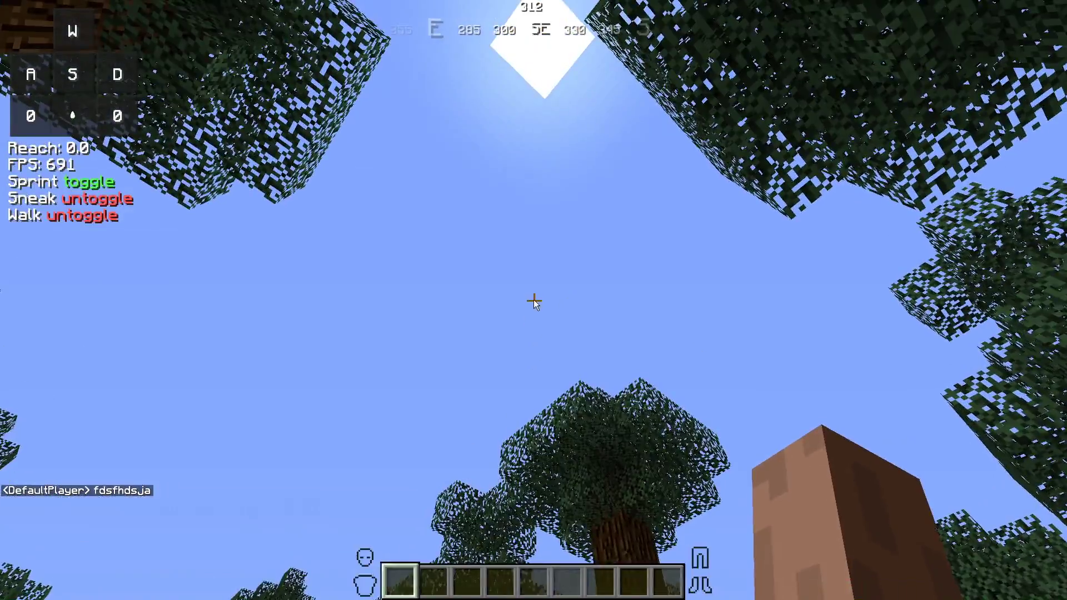
{"action": "type", "text": "tPlayer> fdjaisfjpesiajfpeaijfepas"}
{"action": "key", "text": "Return"}
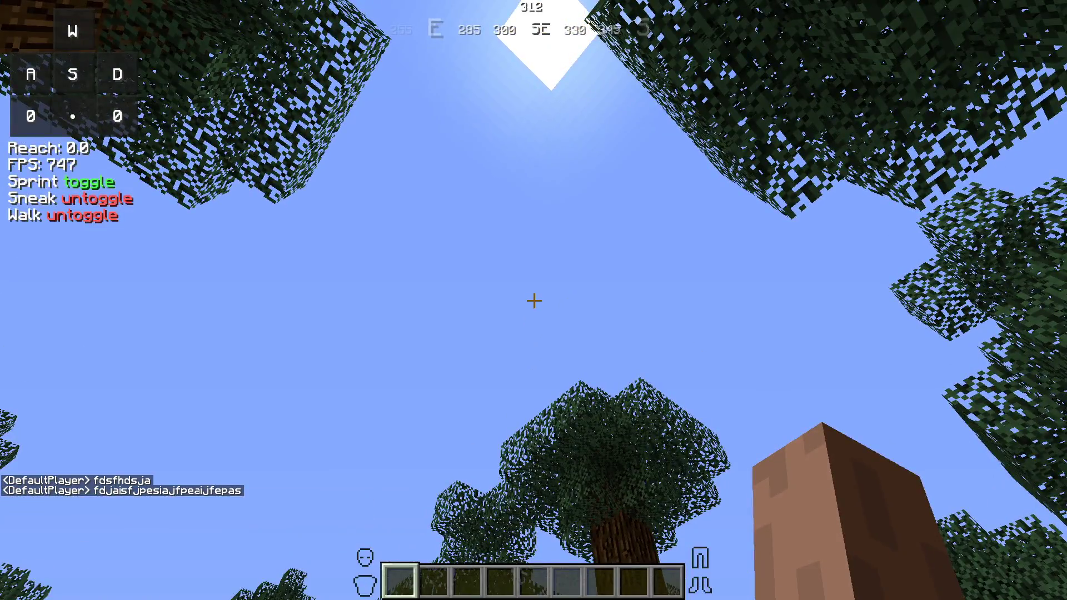
{"action": "key", "text": "t"}
{"action": "key", "text": "Escape"}
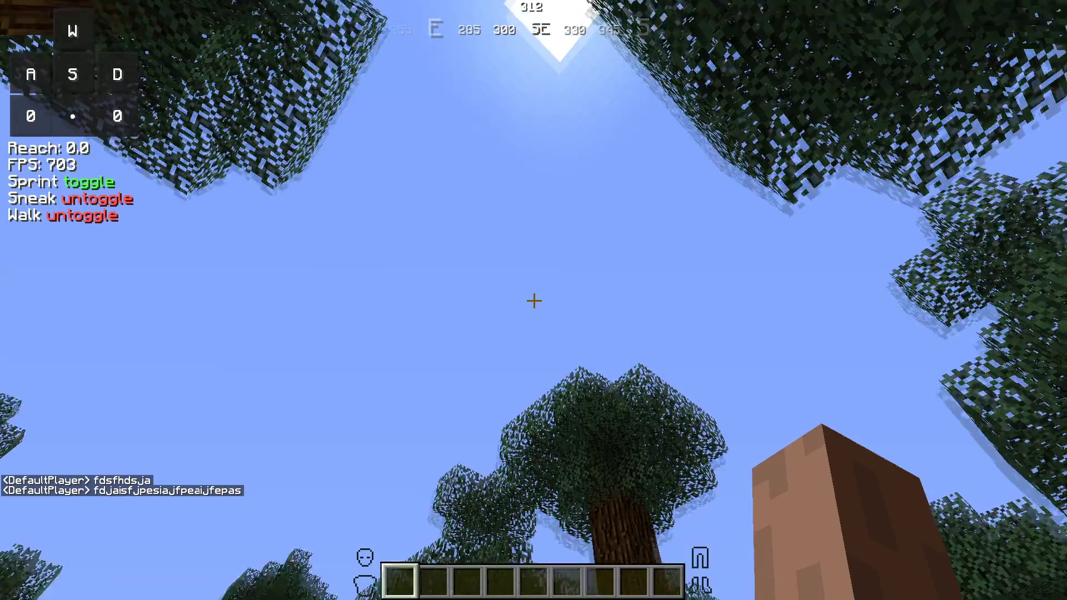
Reopen the chat and look through the All, Server and Salwyrr channels, finishing on Server
{"action": "key", "text": "t"}
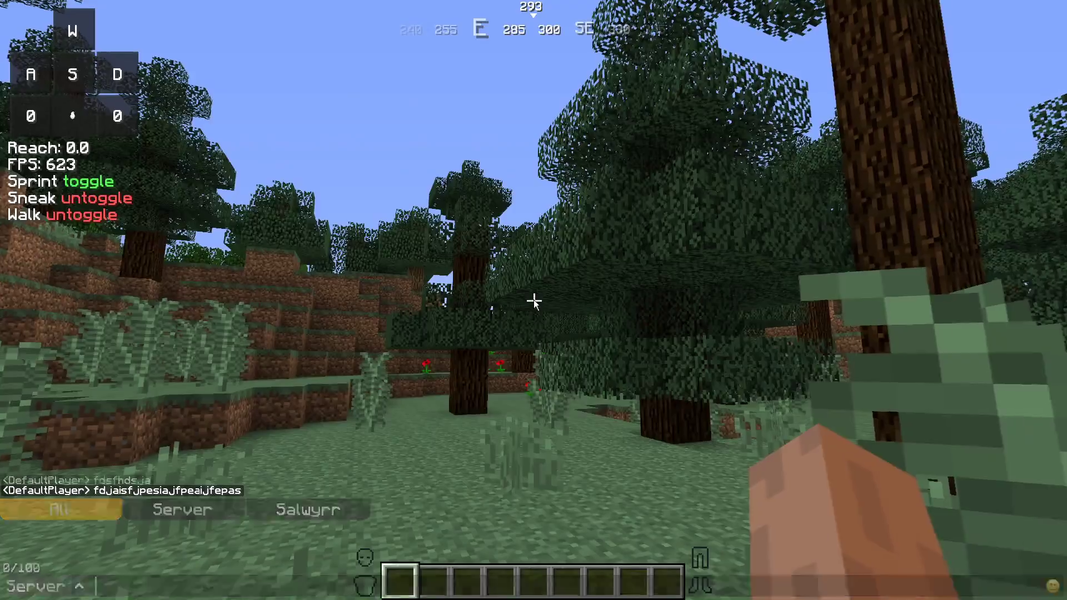
{"action": "left_click", "coordinate": [182, 510]}
{"action": "left_click", "coordinate": [59, 510]}
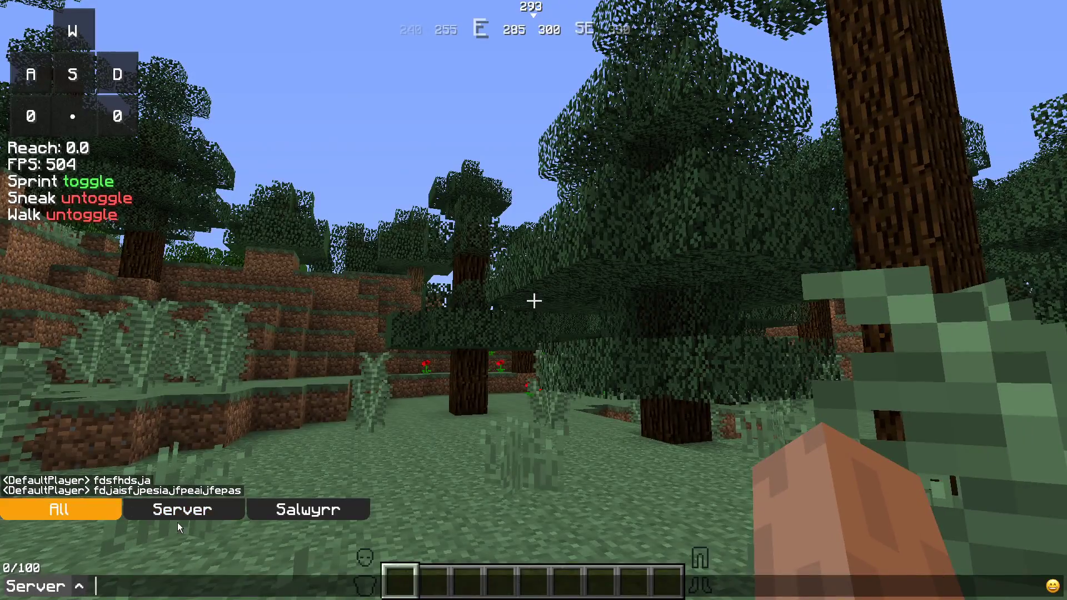
{"action": "left_click", "coordinate": [202, 512]}
{"action": "left_click", "coordinate": [304, 521]}
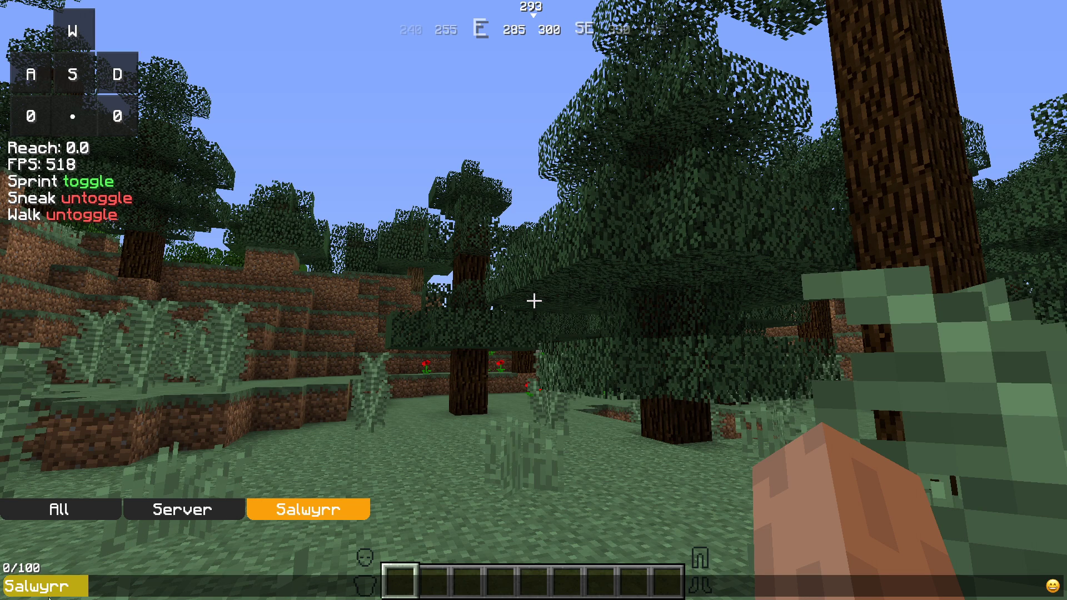
{"action": "key", "text": "Tab"}
Browse the chat's emoji picker and send a message of three smiley emojis in the Server channel
{"action": "left_click", "coordinate": [1053, 587]}
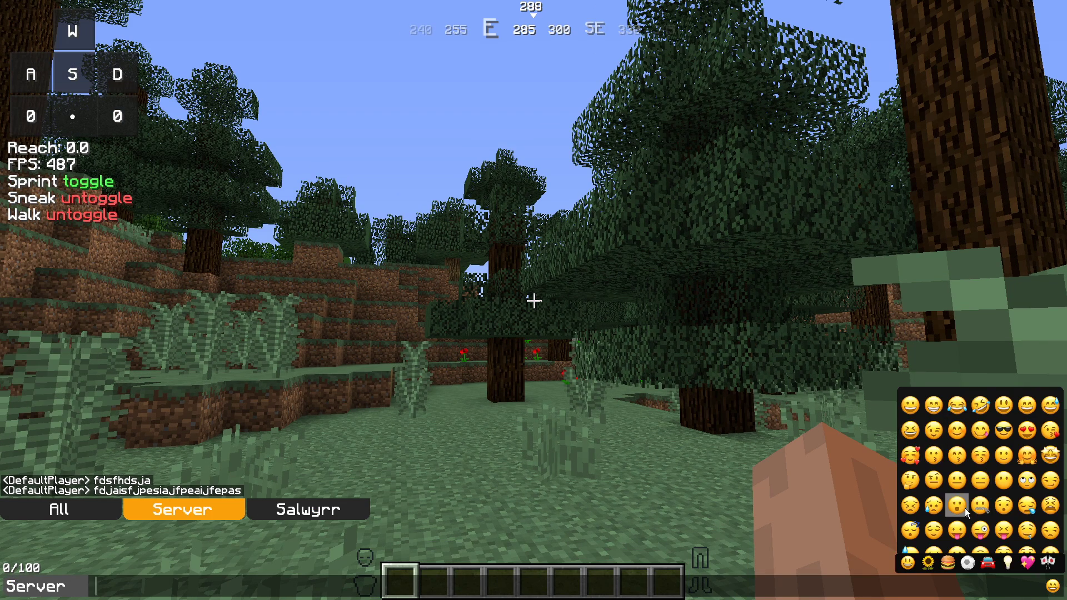
{"action": "scroll", "coordinate": [966, 500], "scroll_direction": "down", "scroll_amount": 2}
{"action": "scroll", "coordinate": [980, 497], "scroll_direction": "up", "scroll_amount": 3}
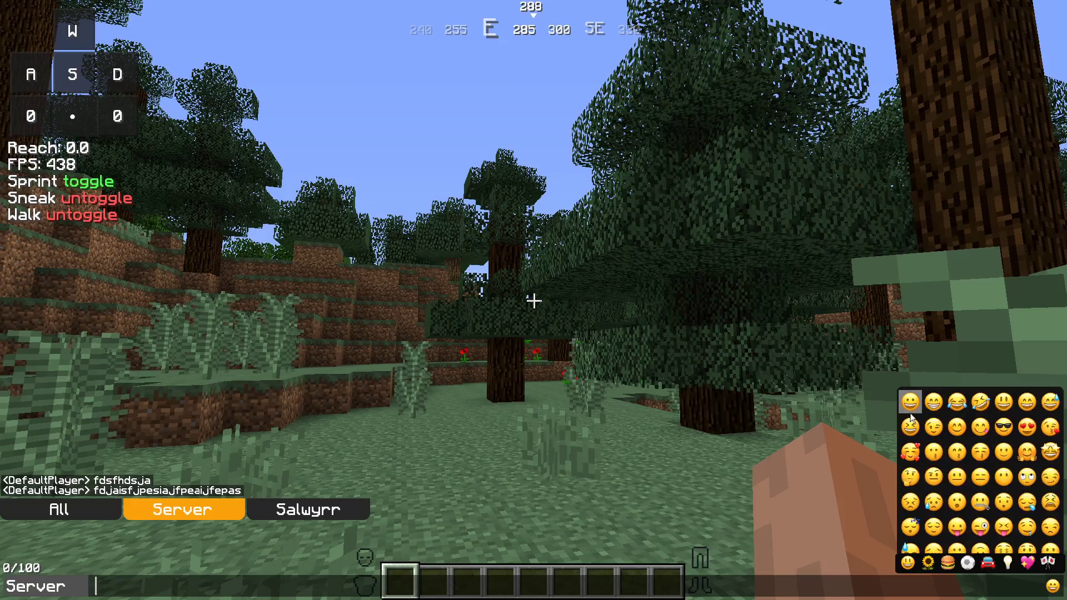
{"action": "key", "text": "Return"}
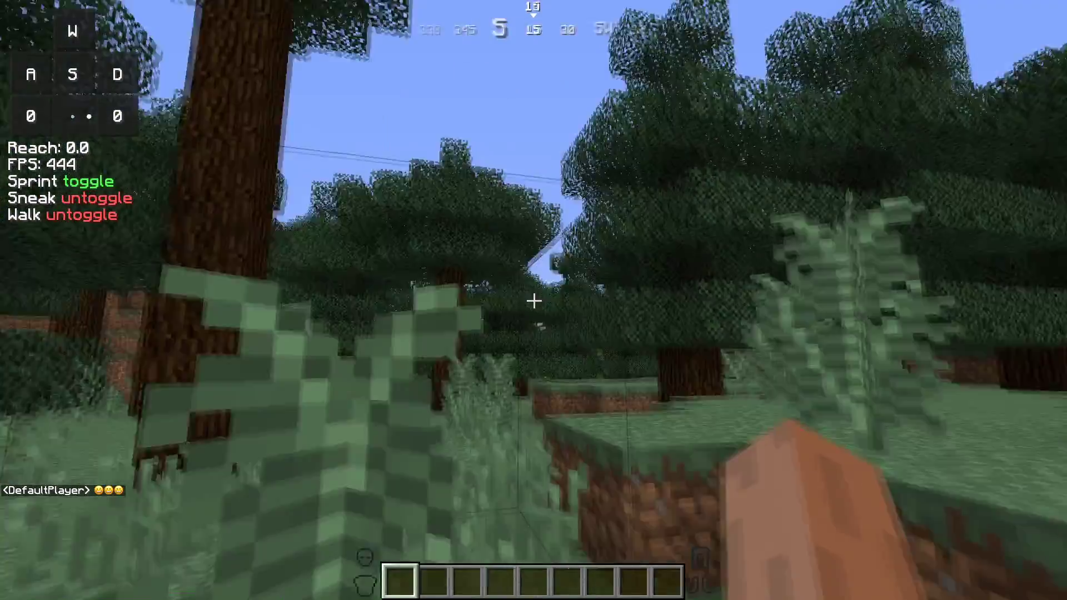
Reopen the Salwyrr Launcher settings and examine the Reach Display and Particle Mod options
{"action": "key", "text": "w"}
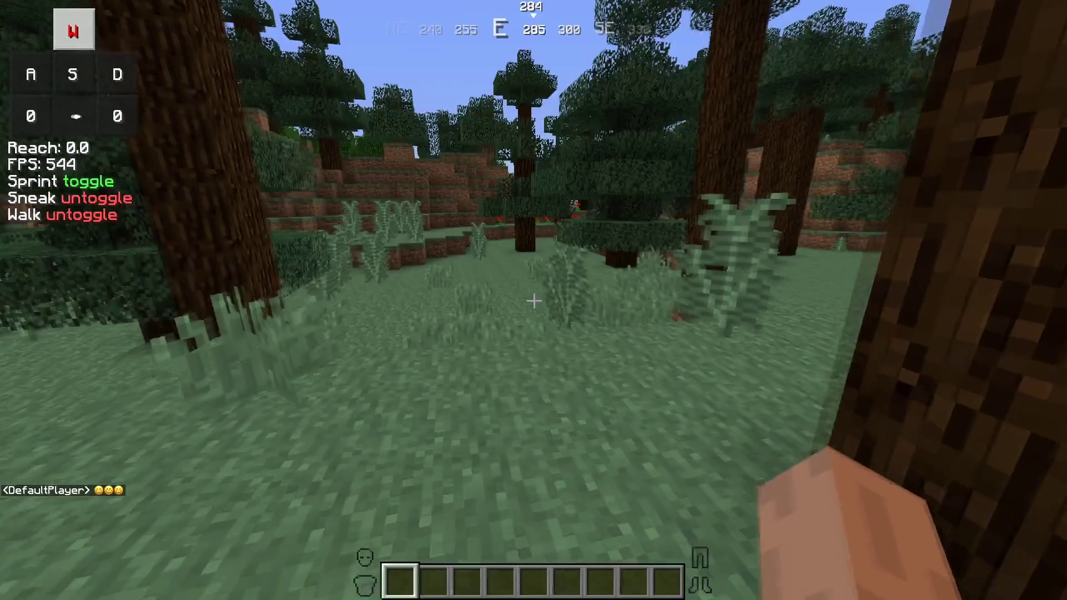
{"action": "key", "text": "a"}
{"action": "key", "text": "Shift_R"}
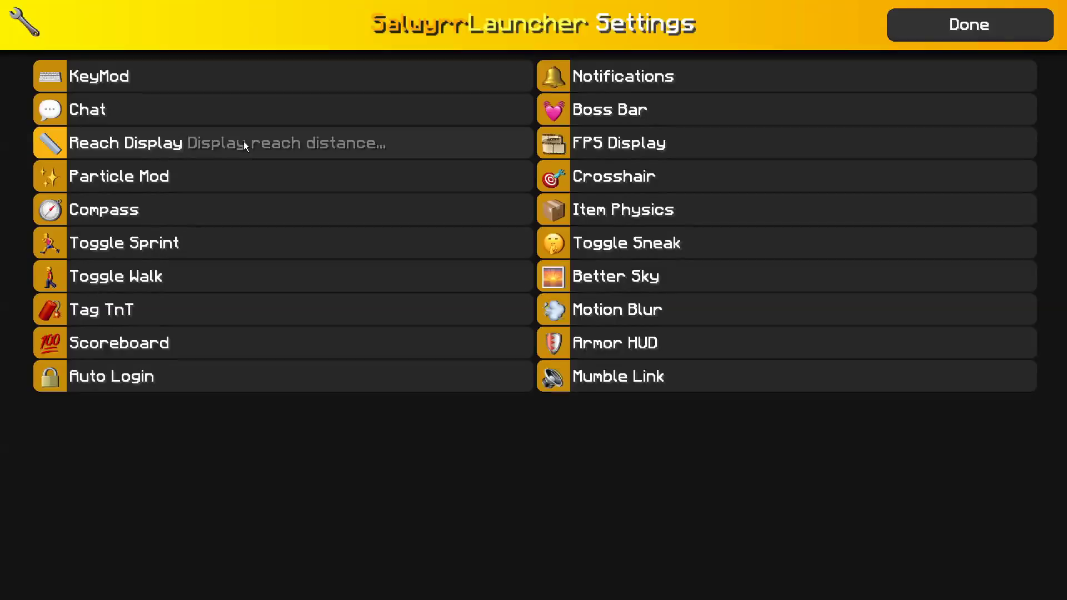
{"action": "left_click", "coordinate": [245, 146]}
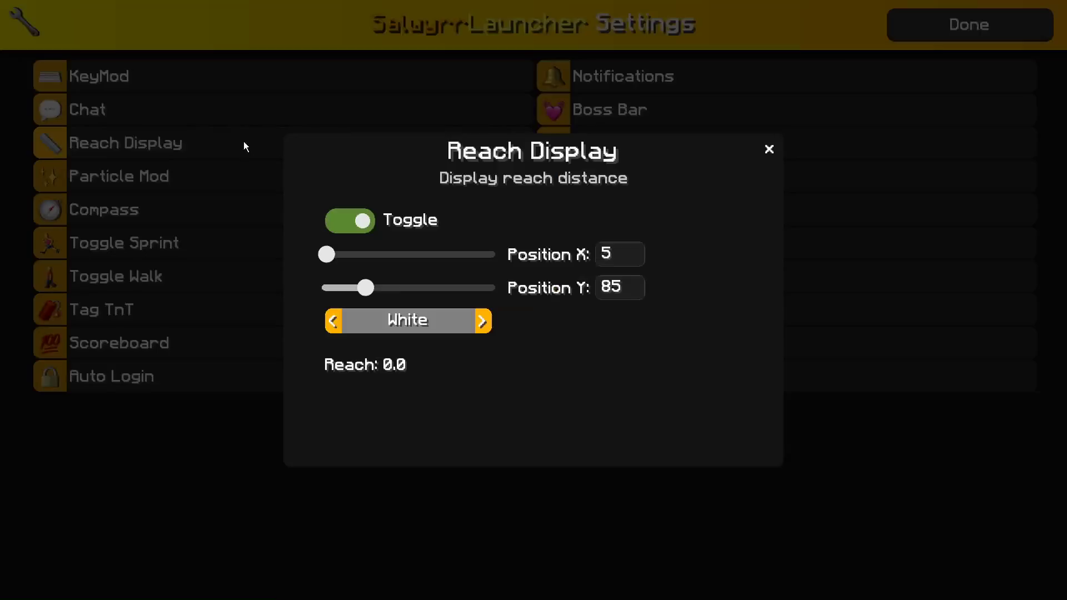
{"action": "left_click", "coordinate": [771, 156]}
{"action": "left_click", "coordinate": [765, 174]}
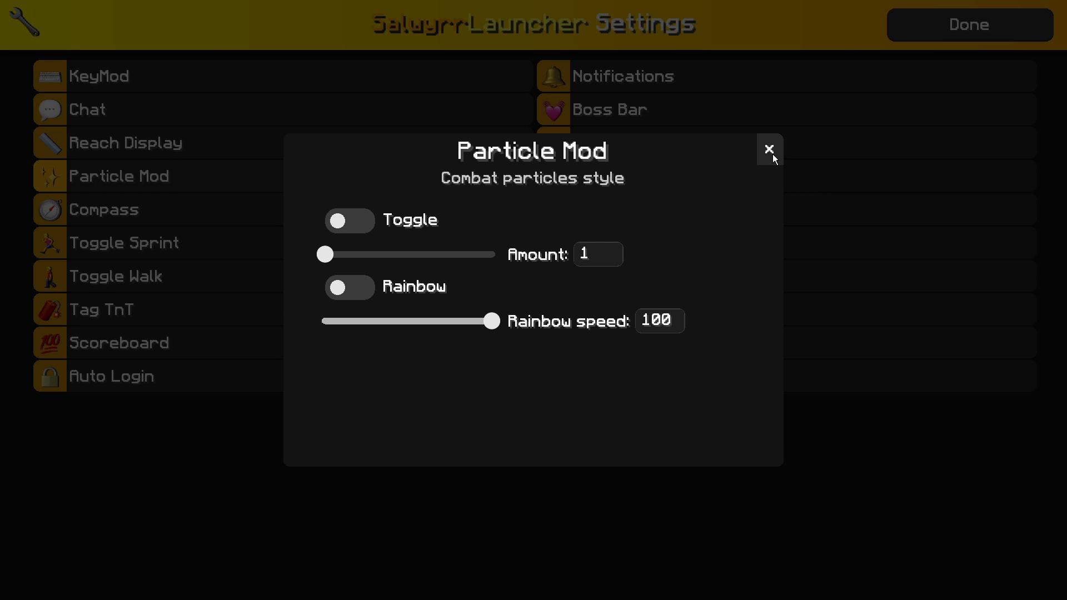
{"action": "left_click", "coordinate": [770, 150]}
Try the Compass mod's Background and Rainbow options, switching each on and off again, and close its settings
{"action": "left_click", "coordinate": [250, 219]}
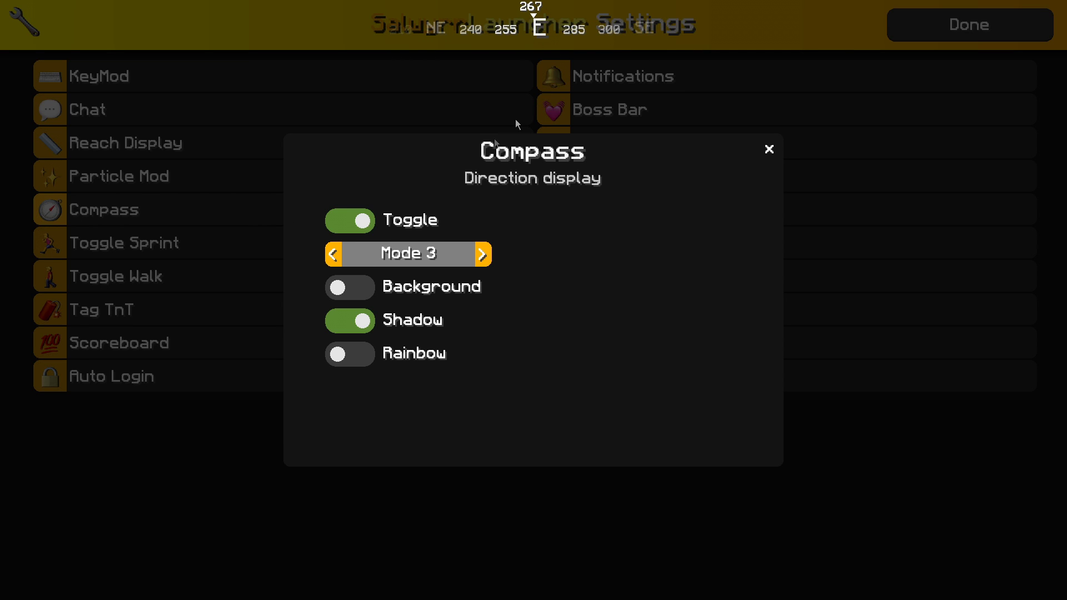
{"action": "left_click", "coordinate": [354, 289]}
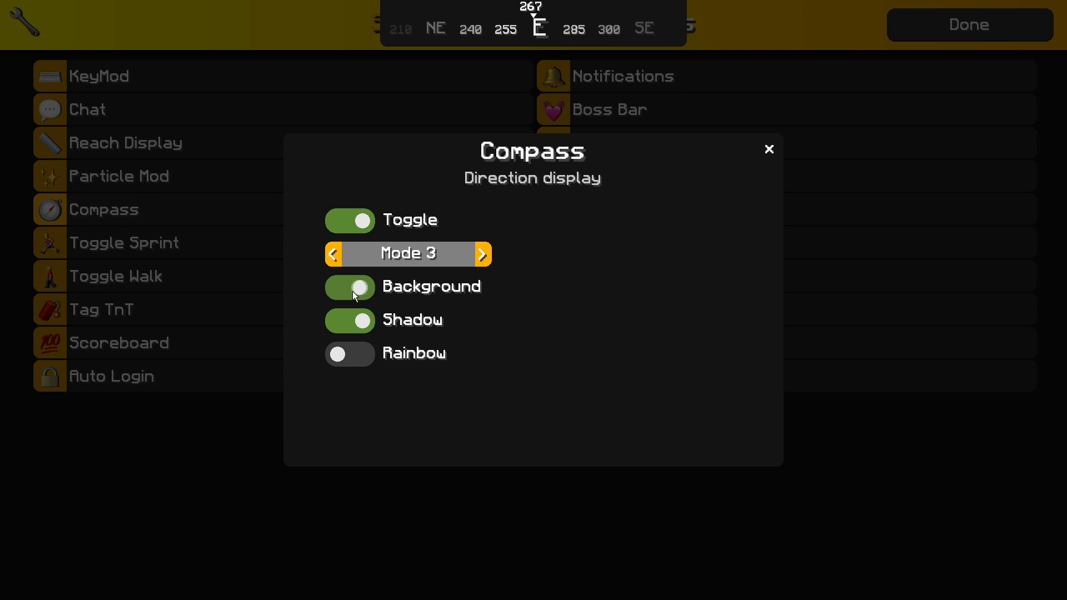
{"action": "left_click", "coordinate": [378, 296]}
{"action": "left_click", "coordinate": [351, 356]}
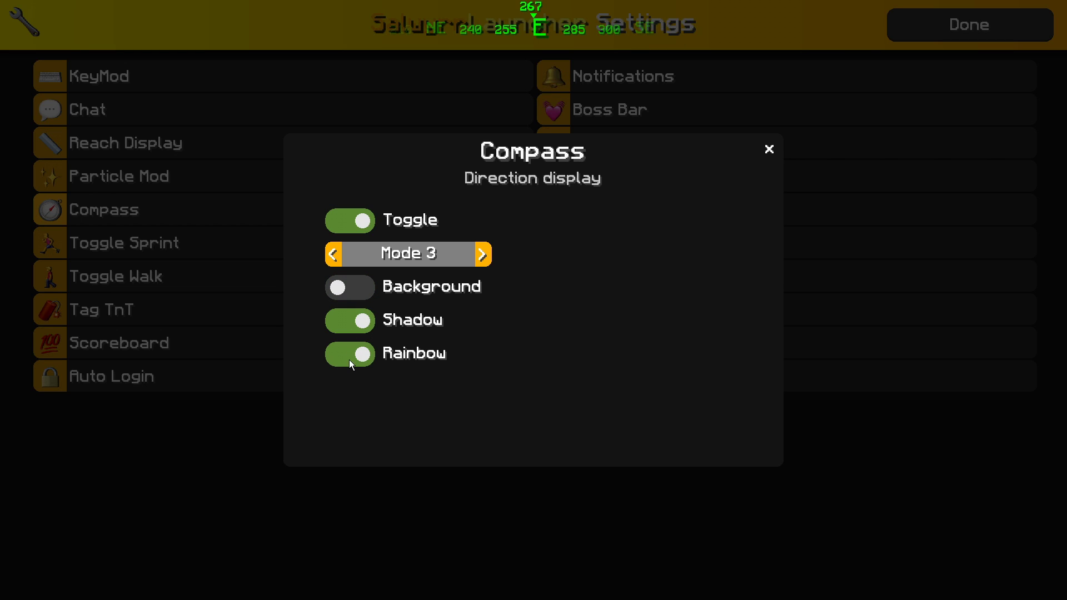
{"action": "left_click", "coordinate": [374, 359]}
{"action": "left_click", "coordinate": [769, 159]}
Examine the Toggle Sprint and Toggle Walk options, including their position, label text and colour settings
{"action": "left_click", "coordinate": [442, 244]}
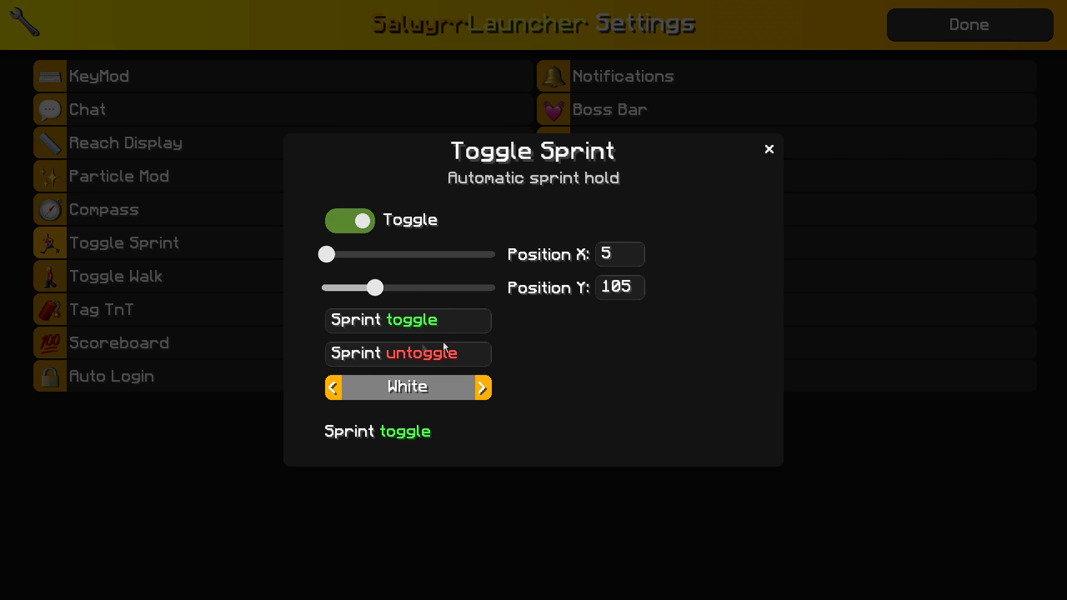
{"action": "left_click", "coordinate": [769, 149]}
{"action": "left_click", "coordinate": [516, 276]}
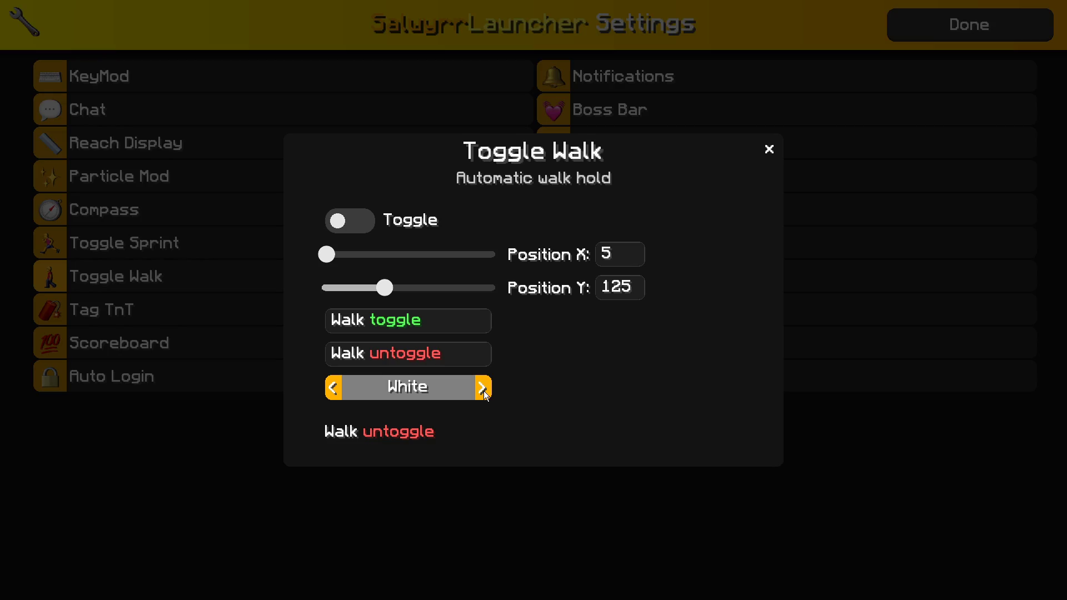
{"action": "key", "text": "Escape"}
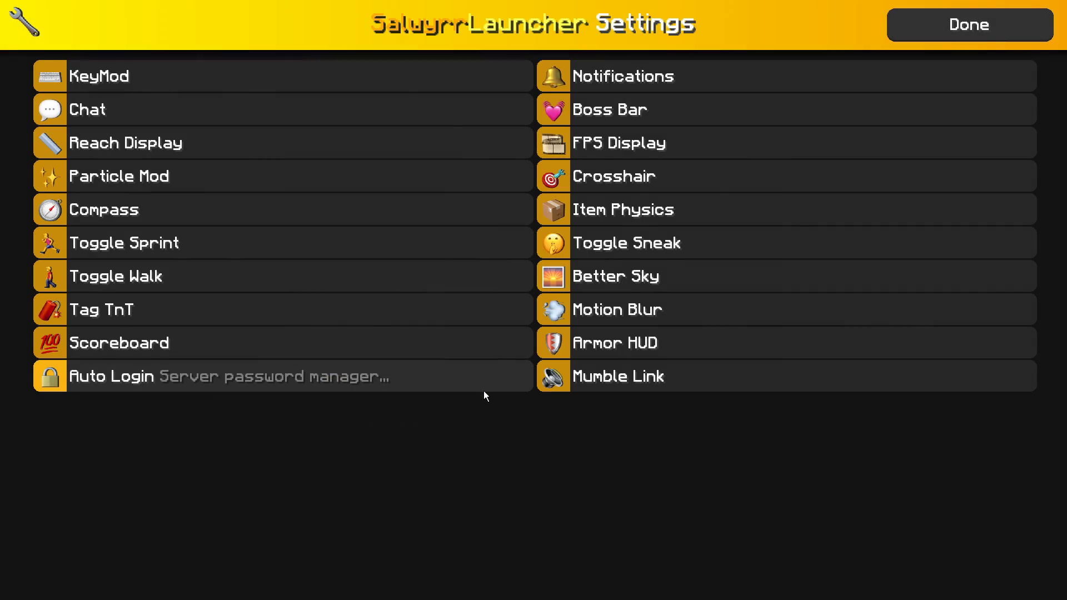
Return to the game, turn on the automatic walk toggle and steer the player through the forest
{"action": "key", "text": "Escape"}
{"action": "key", "text": "r"}
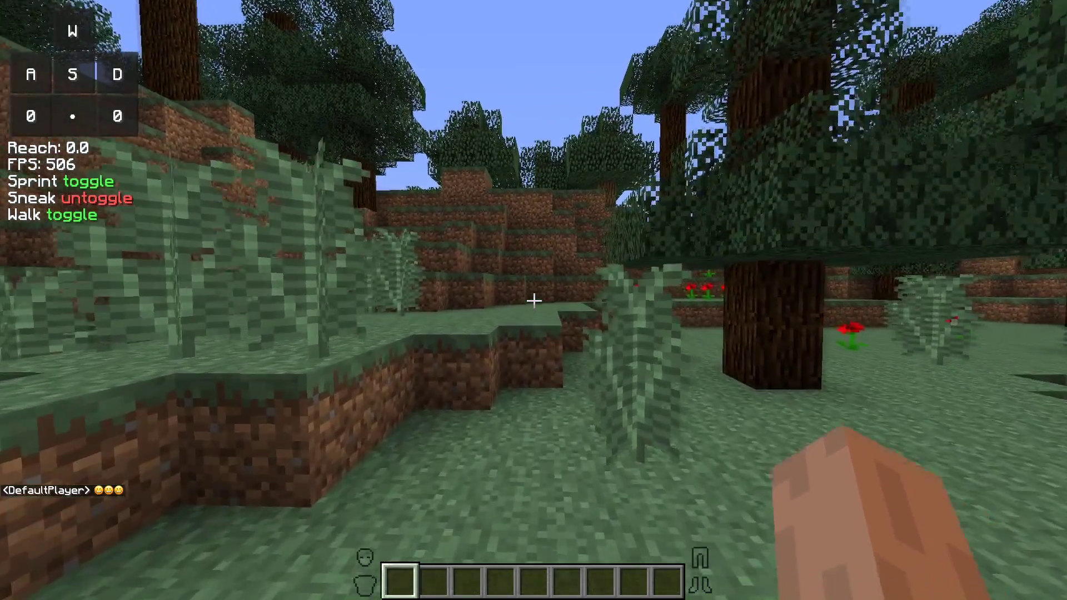
{"action": "key", "text": "a"}
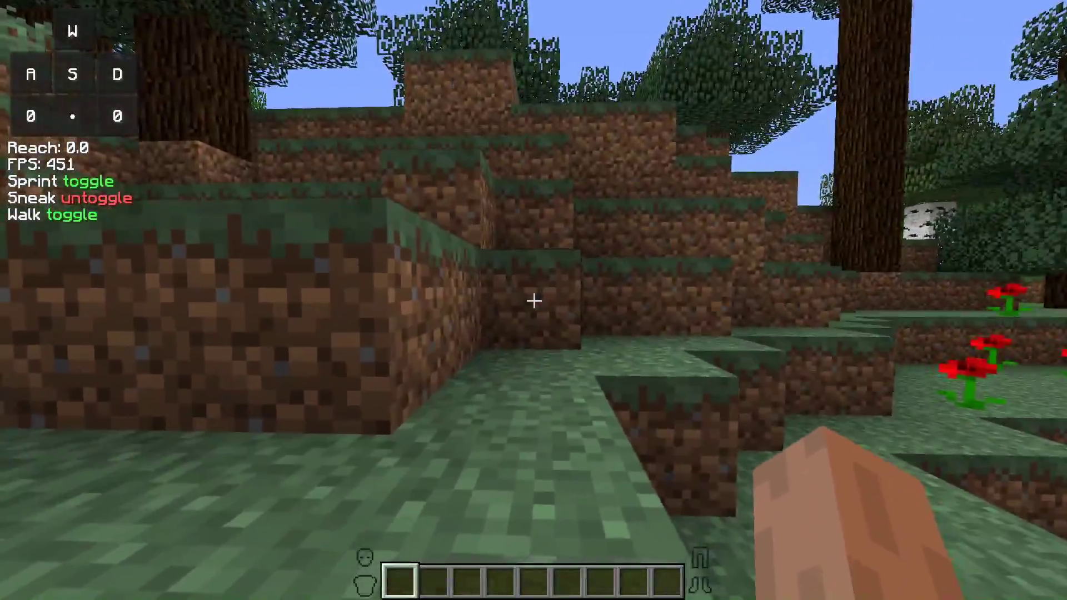
{"action": "key", "text": "w"}
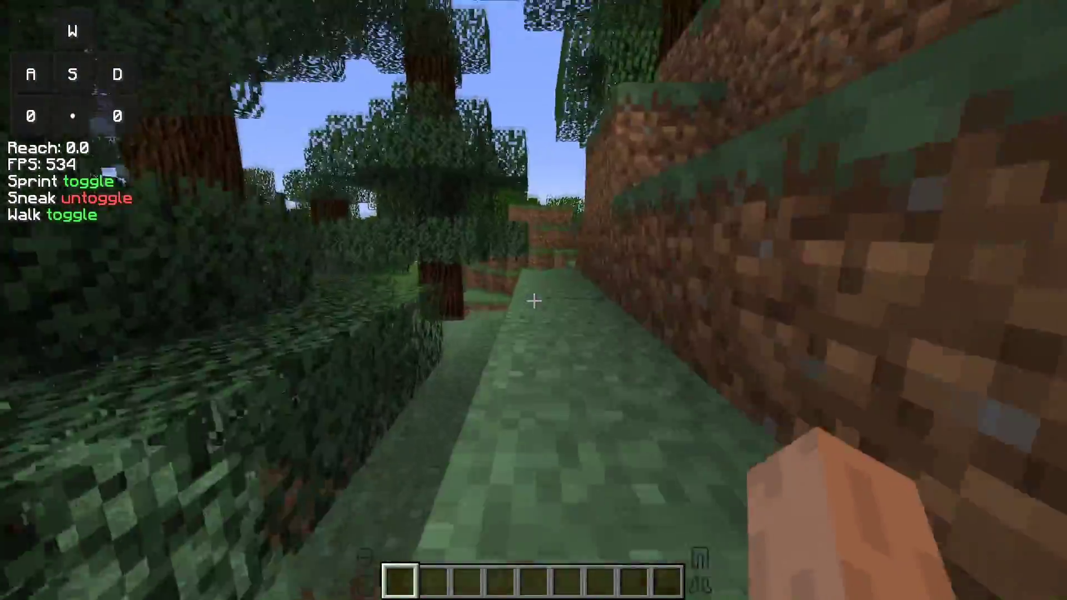
{"action": "left_click", "coordinate": [534, 300]}
{"action": "left_click", "coordinate": [534, 300]}
{"action": "left_click", "coordinate": [533, 300]}
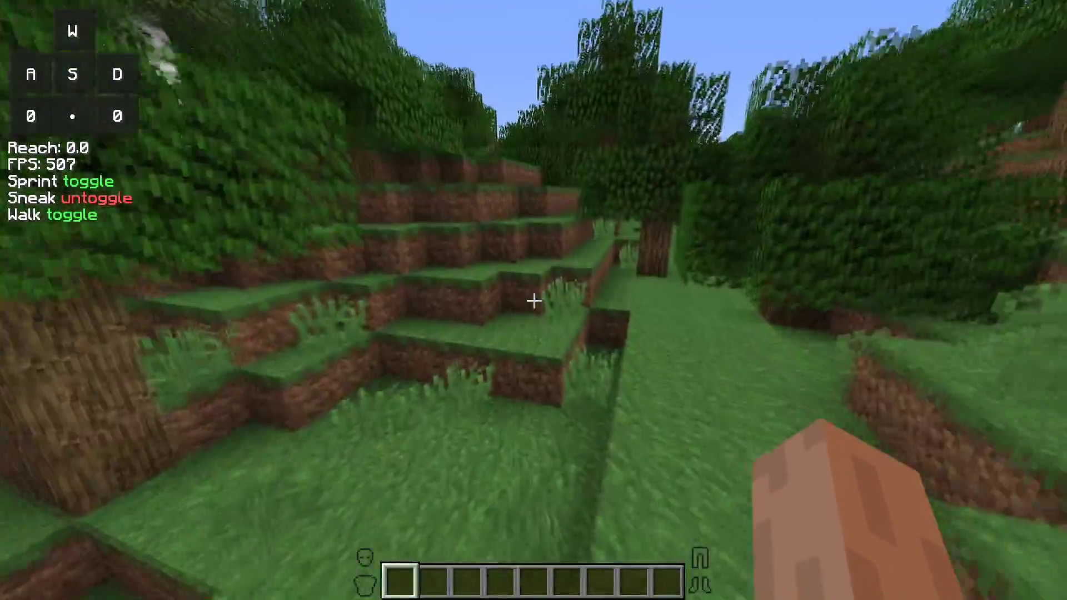
Reopen the Salwyrr Launcher settings and examine the Tag TnT countdown style and the Auto Login account screen
{"action": "key", "text": "Shift_R"}
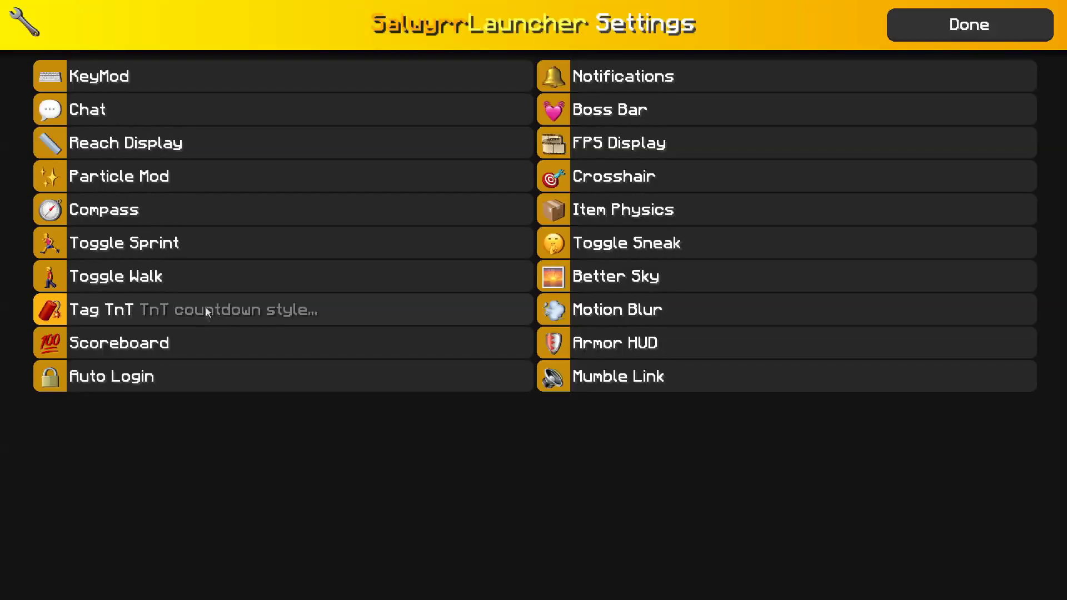
{"action": "left_click", "coordinate": [167, 310]}
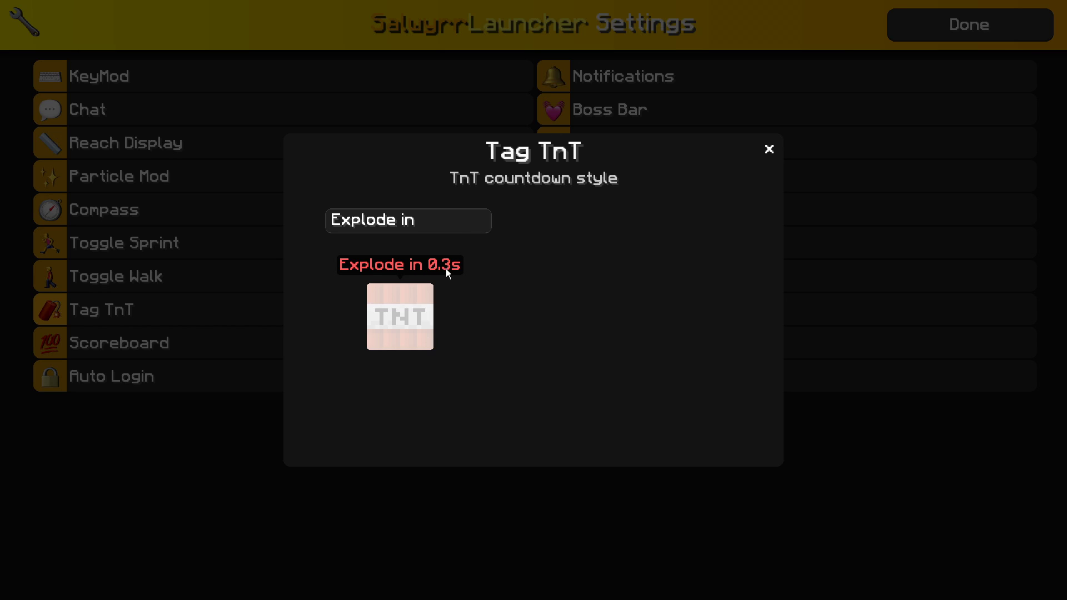
{"action": "left_click", "coordinate": [768, 150]}
{"action": "left_click", "coordinate": [292, 376]}
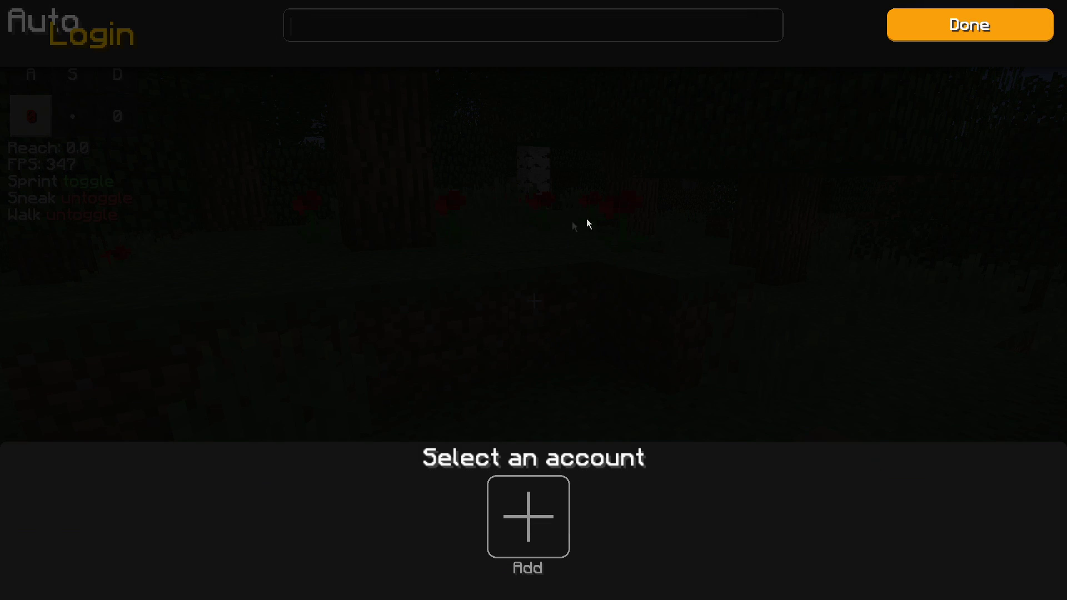
{"action": "key", "text": "Escape"}
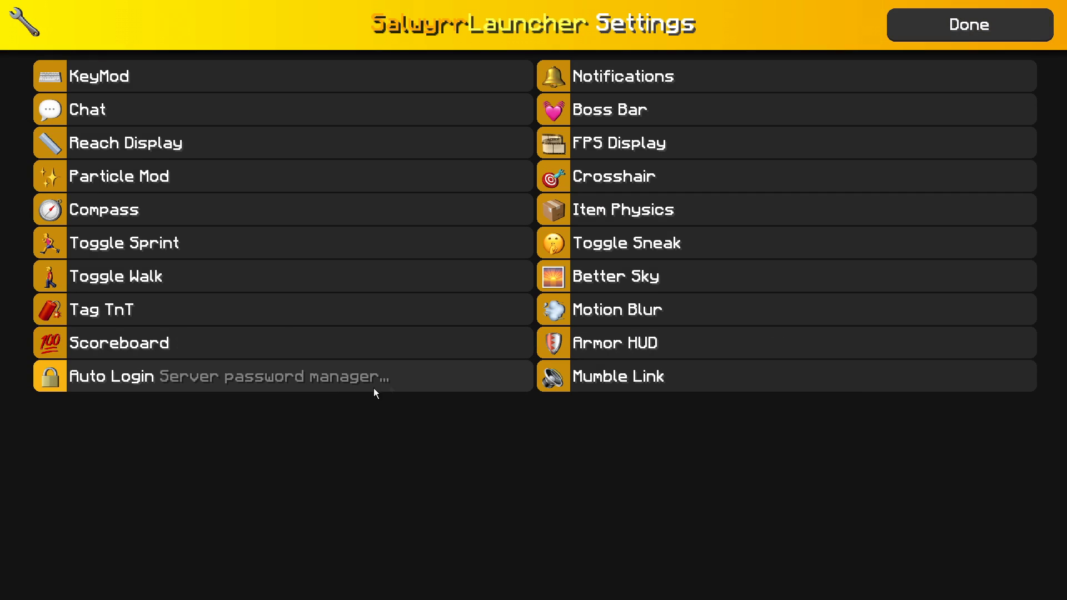
Preview a sample message in the Notifications settings and take a brief look at the Boss Bar options
{"action": "left_click", "coordinate": [689, 78]}
{"action": "left_click", "coordinate": [408, 300]}
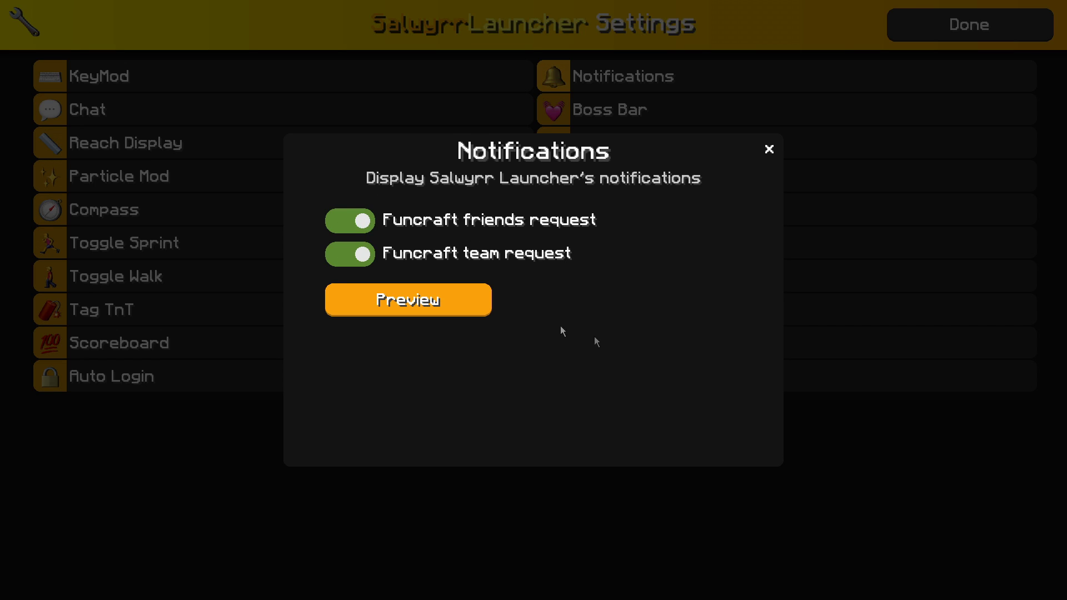
{"action": "left_click", "coordinate": [484, 305]}
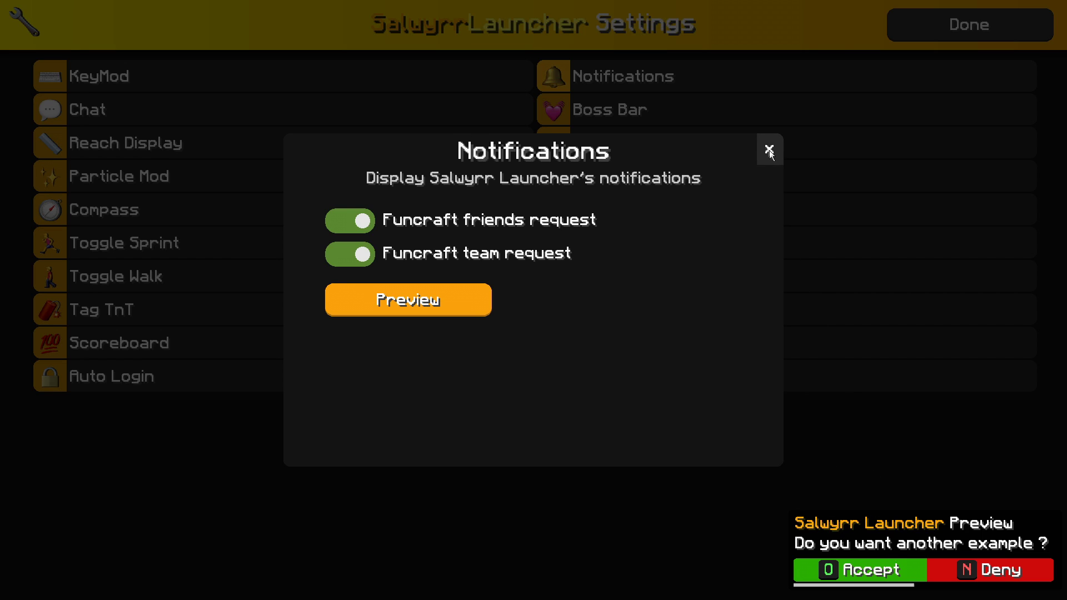
{"action": "left_click", "coordinate": [769, 150]}
{"action": "left_click", "coordinate": [610, 109]}
{"action": "left_click", "coordinate": [769, 149]}
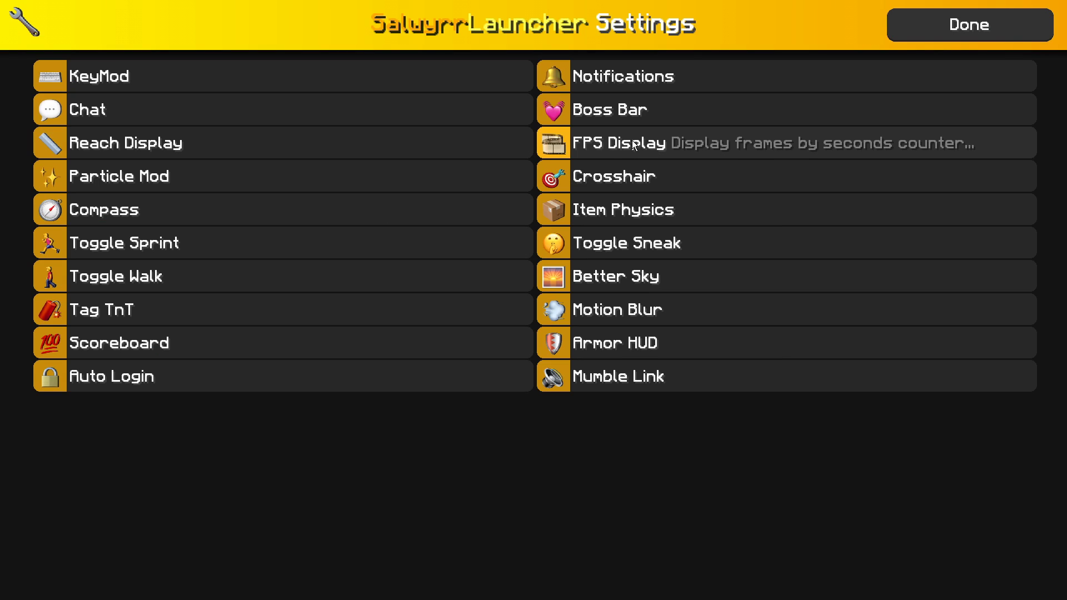
Examine the FPS Display options, and try the custom crosshair's Enabled option, switching it on and off again
{"action": "left_click", "coordinate": [609, 143]}
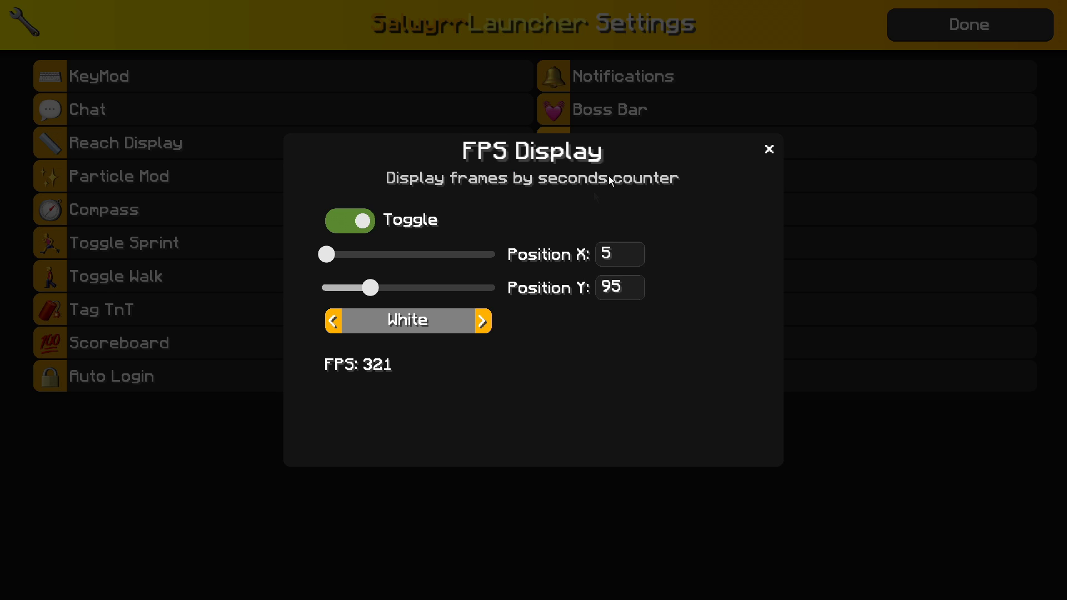
{"action": "left_click", "coordinate": [769, 149]}
{"action": "left_click", "coordinate": [746, 172]}
{"action": "left_click", "coordinate": [445, 217]}
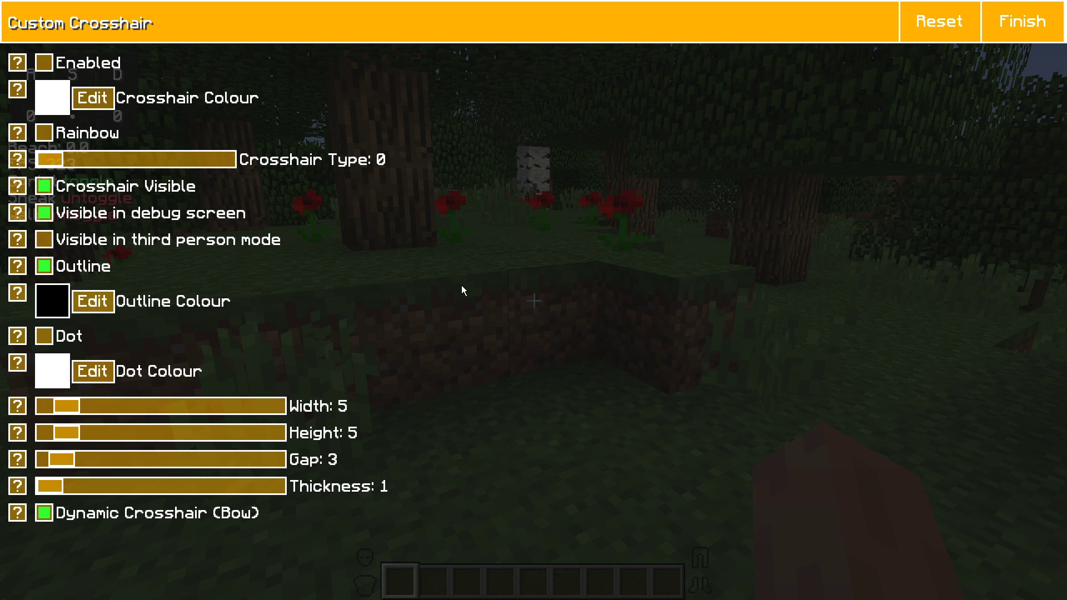
{"action": "left_click", "coordinate": [47, 62]}
{"action": "left_click", "coordinate": [49, 62]}
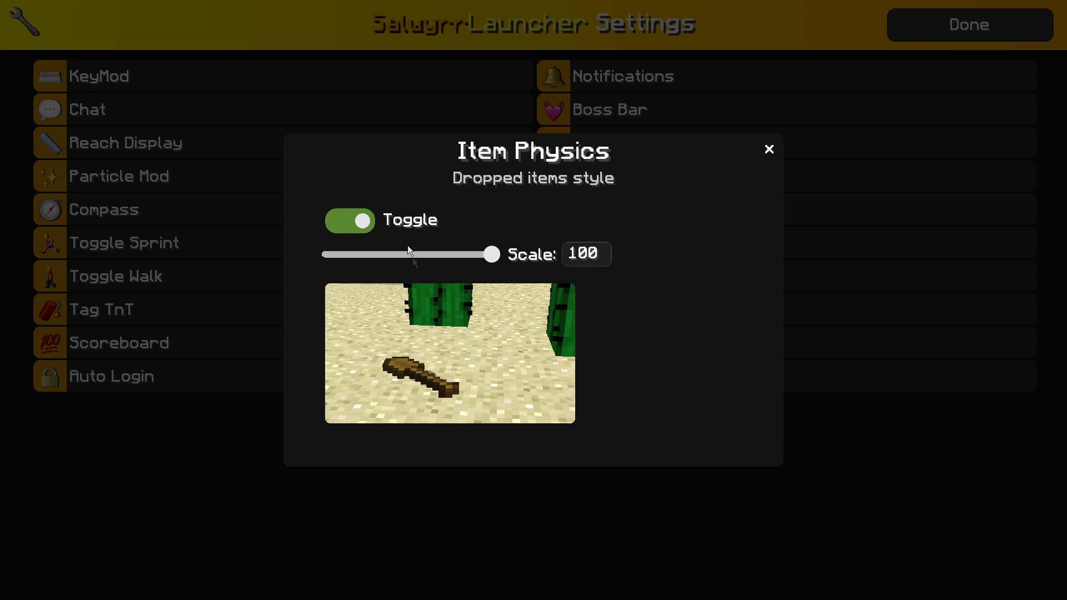
Try switching Item Physics and Better Sky off and back on, and look over the Motion Blur options
{"action": "left_click", "coordinate": [350, 221]}
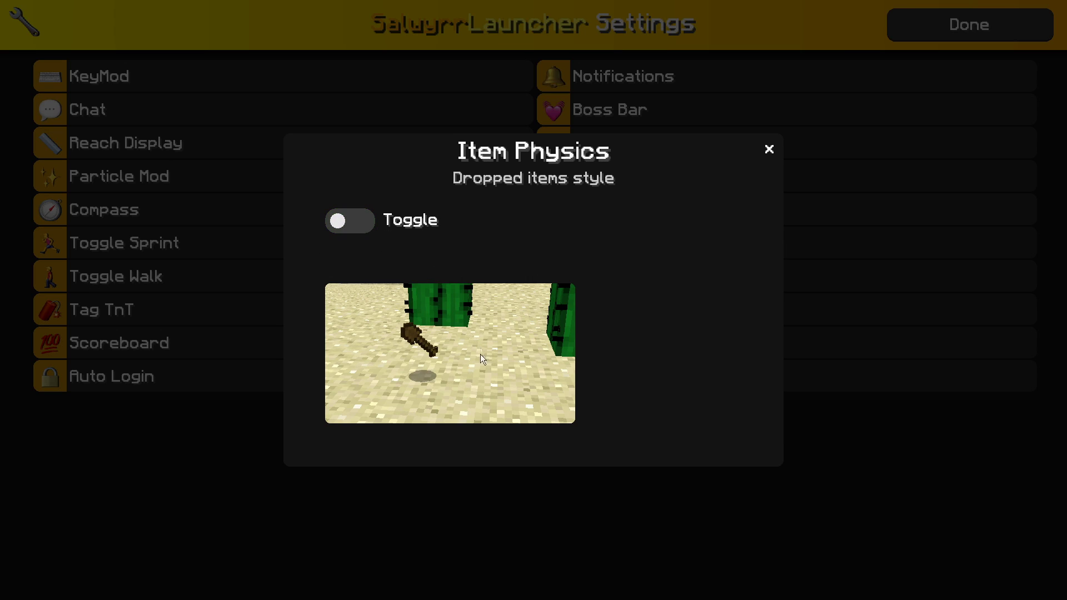
{"action": "left_click", "coordinate": [341, 222]}
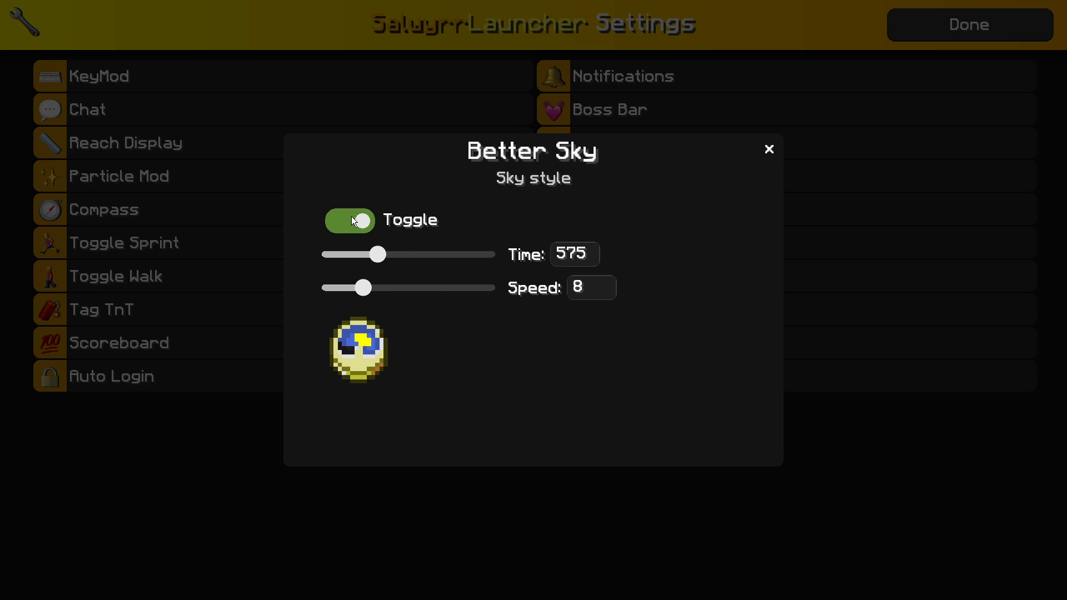
{"action": "double_click", "coordinate": [353, 221]}
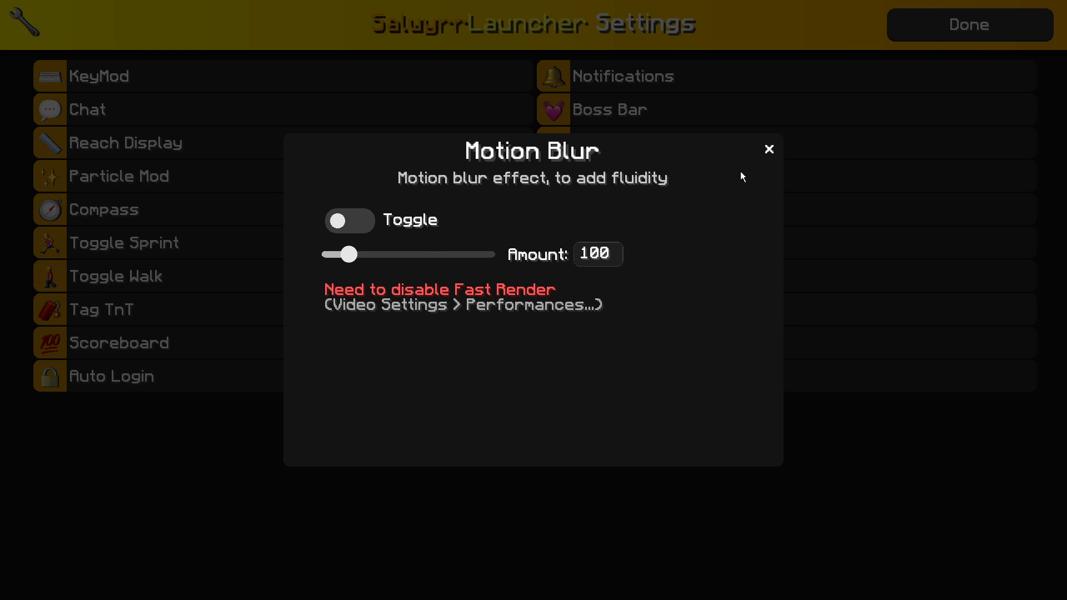
{"action": "left_click", "coordinate": [769, 149]}
Try switching the Armor HUD off and back on, view the Mumble Link option, and leave the settings
{"action": "left_click", "coordinate": [639, 348]}
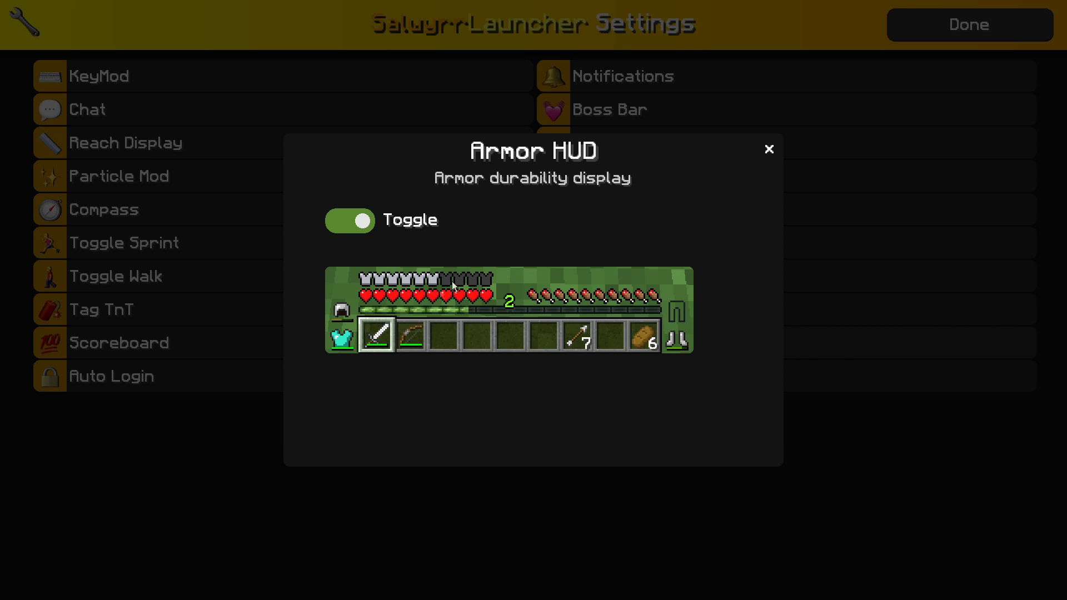
{"action": "left_click", "coordinate": [351, 222]}
{"action": "left_click", "coordinate": [351, 222]}
{"action": "left_click", "coordinate": [771, 151]}
{"action": "left_click", "coordinate": [583, 202]}
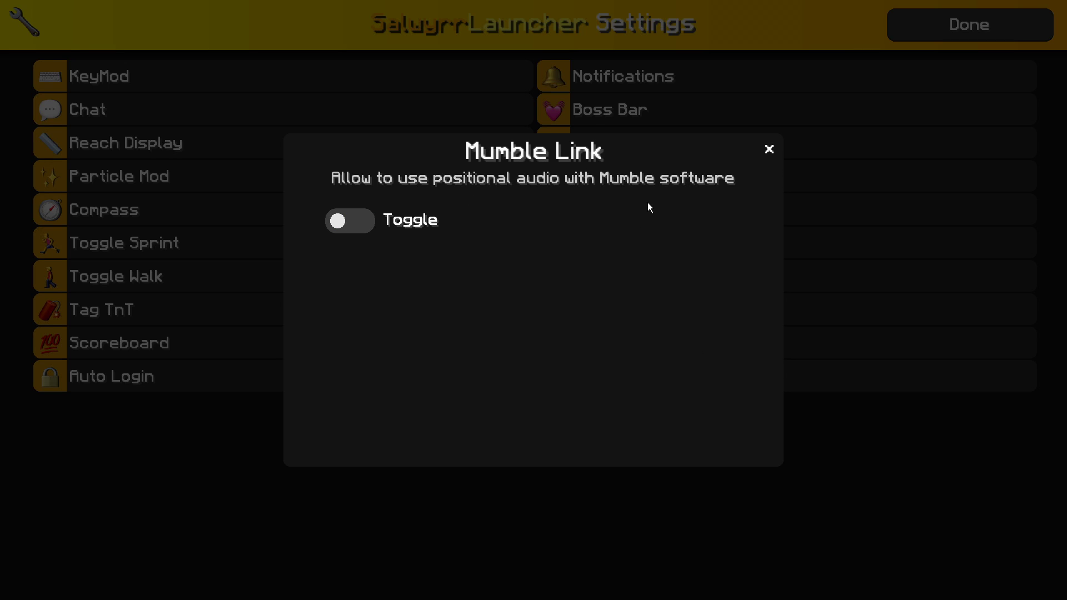
{"action": "left_click", "coordinate": [774, 160]}
{"action": "key", "text": "Escape"}
Move the player over the treetops with the diamond sword and cycle through the third-person camera views back to first person
{"action": "key", "text": "w"}
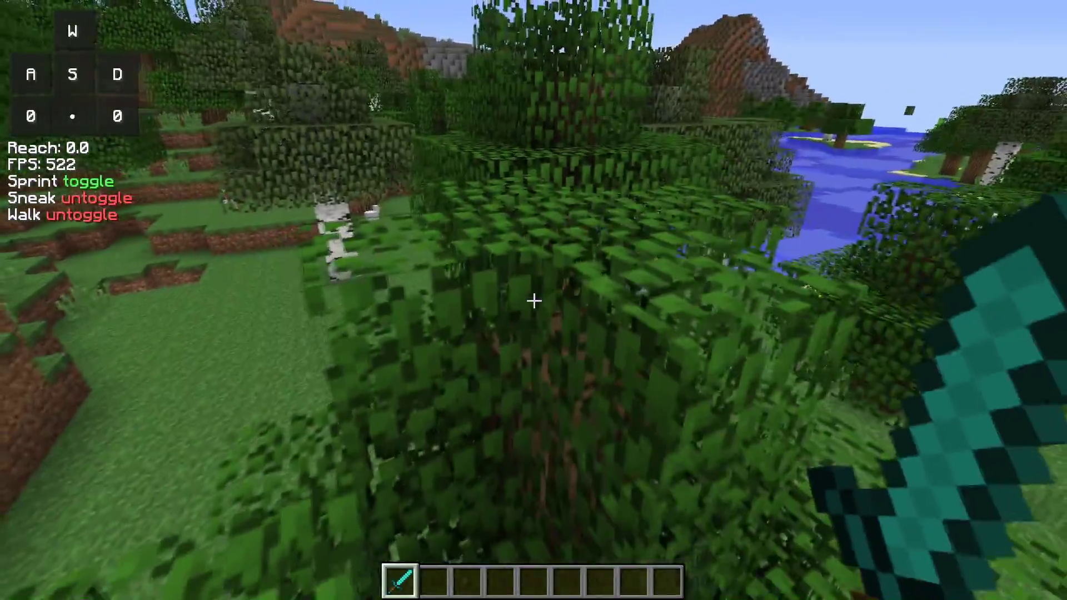
{"action": "key", "text": "w"}
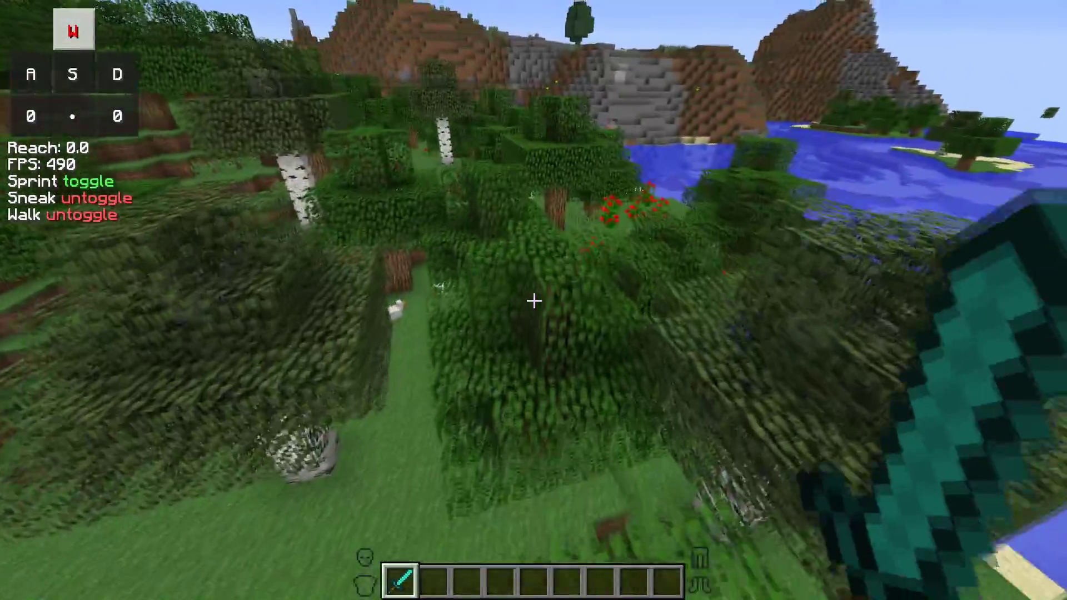
{"action": "key", "text": "a"}
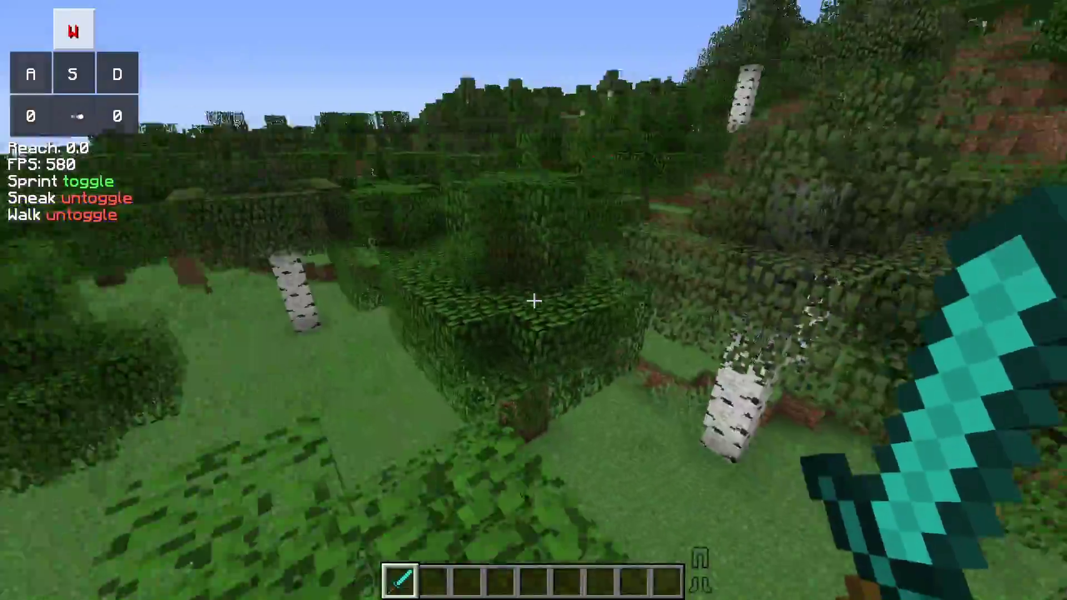
{"action": "key", "text": "d"}
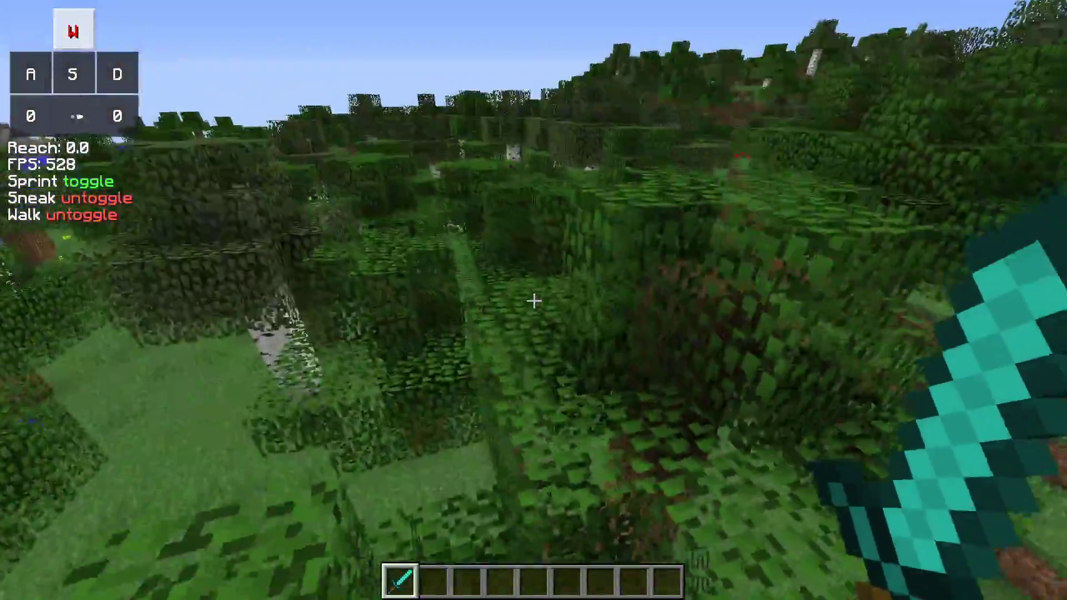
{"action": "key", "text": "a"}
{"action": "key", "text": "d"}
{"action": "key", "text": "F5"}
{"action": "key", "text": "F5"}
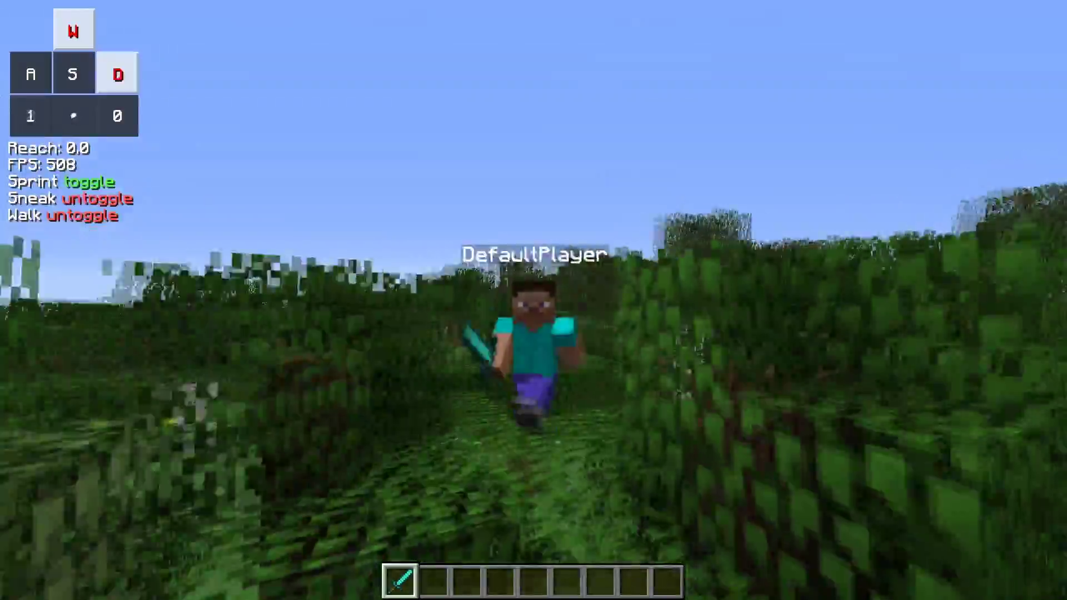
{"action": "key", "text": "F5"}
Select the empty seventh hotbar slot and continue moving over the forest, strafing to both sides
{"action": "scroll", "coordinate": [534, 300], "scroll_direction": "up", "scroll_amount": 3}
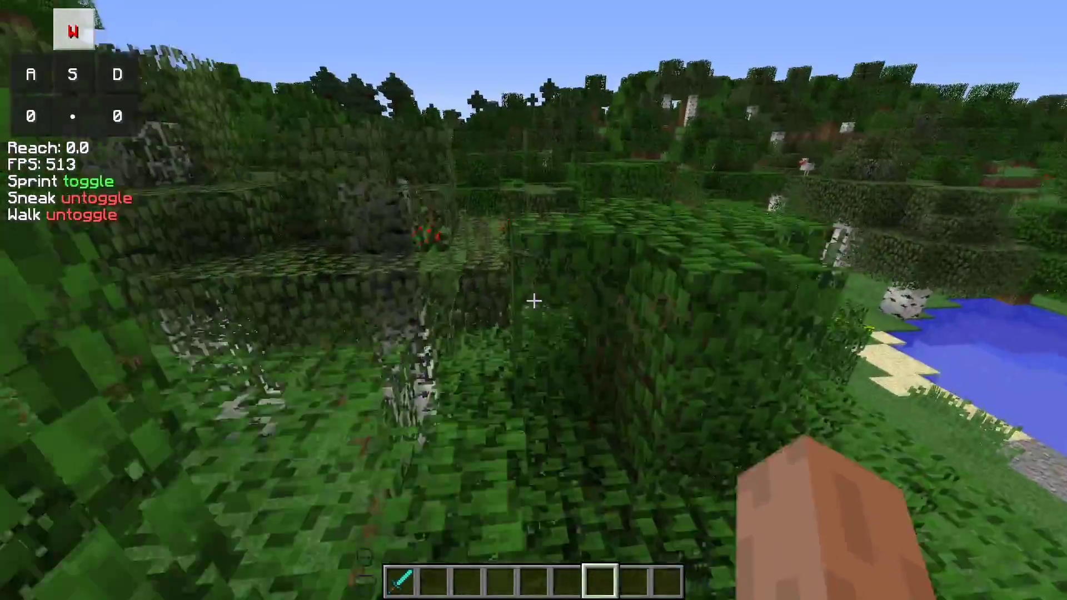
{"action": "key", "text": "d"}
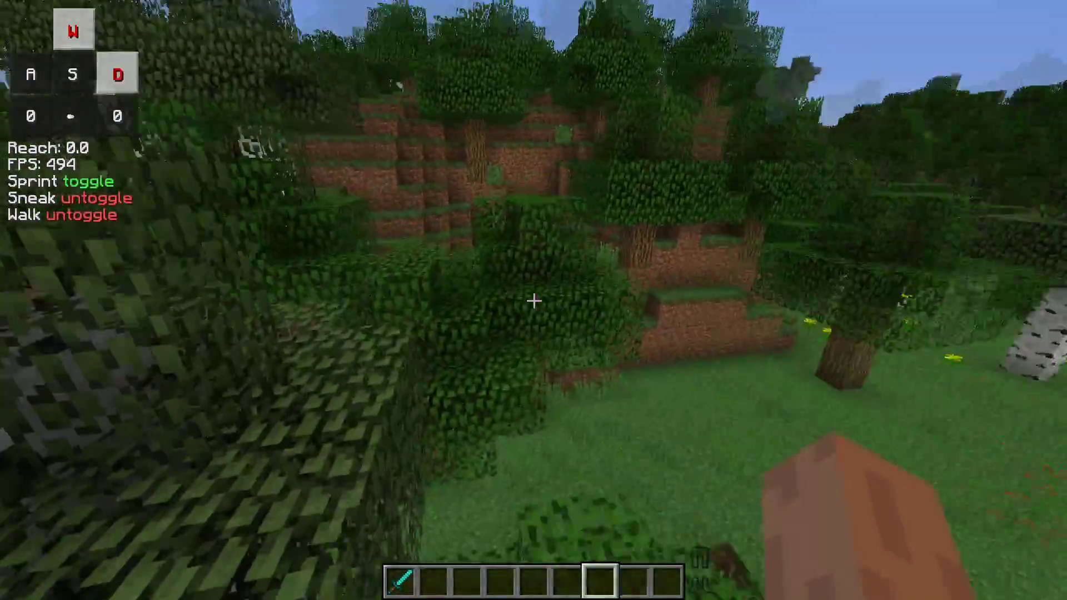
{"action": "key", "text": "a"}
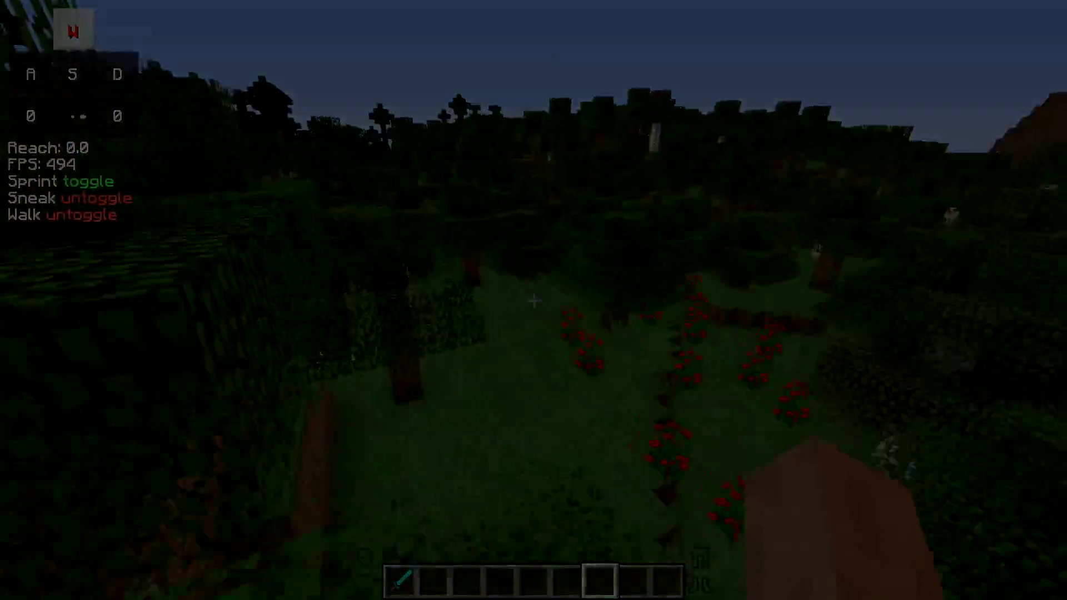